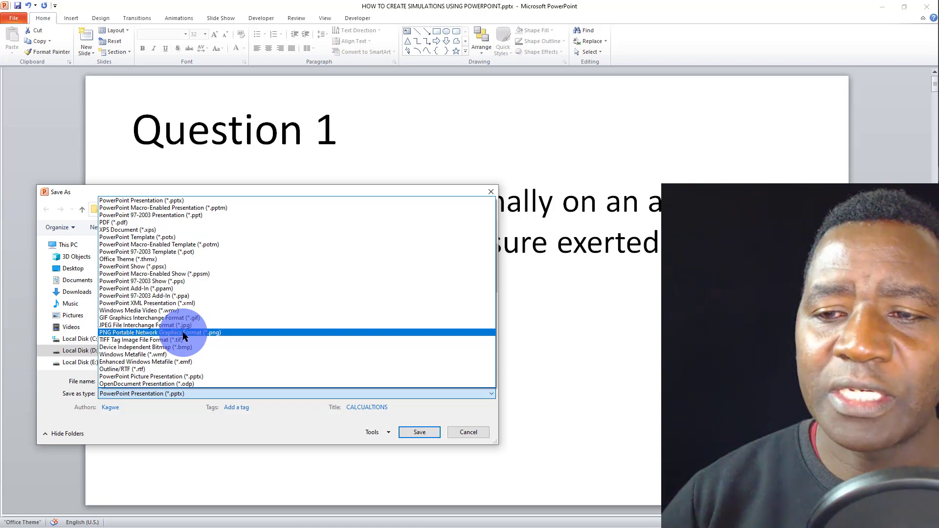
Export the current Question 1 slide as a PNG named 6, without replacing the existing image.
left_click(184, 334)
left_click(436, 487)
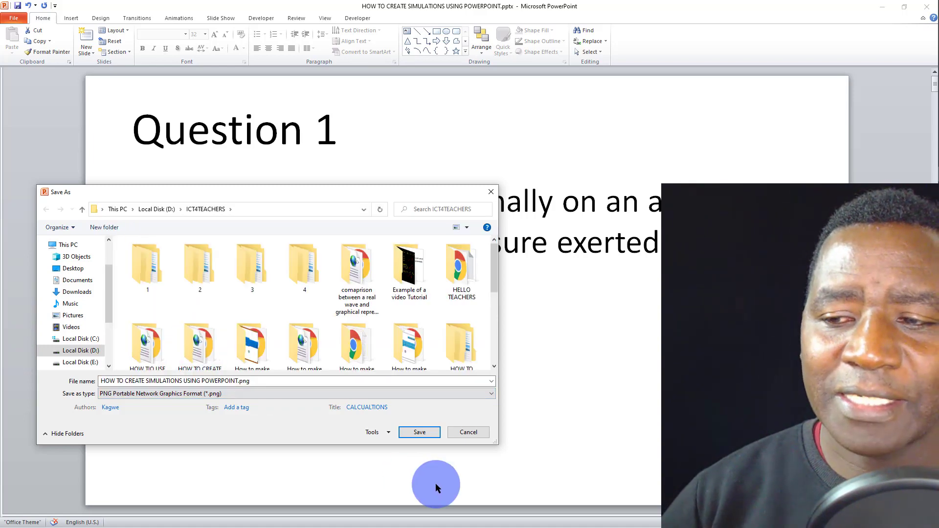
left_click(420, 433)
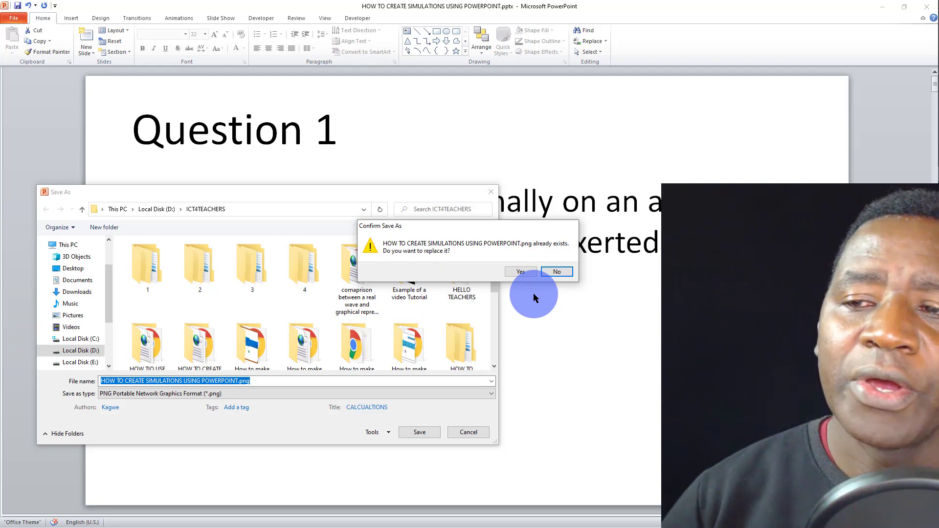
left_click(185, 384)
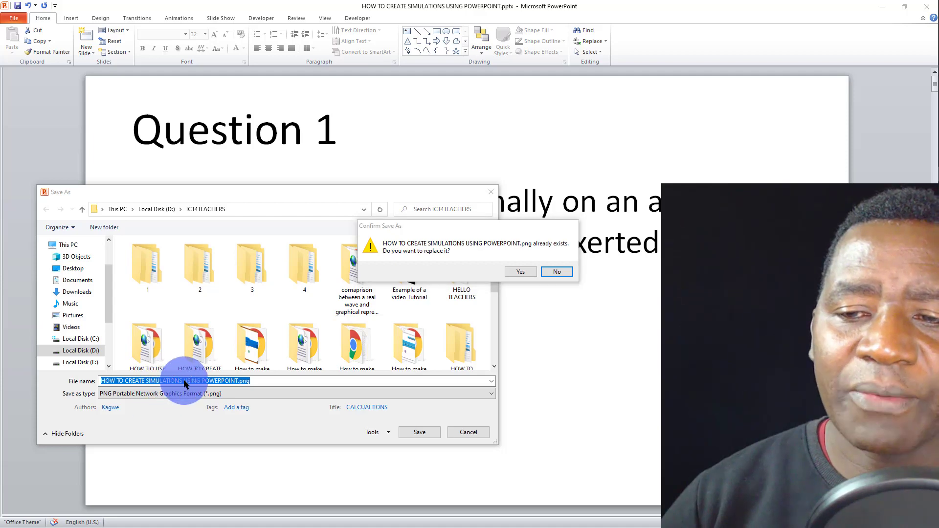
left_click(562, 272)
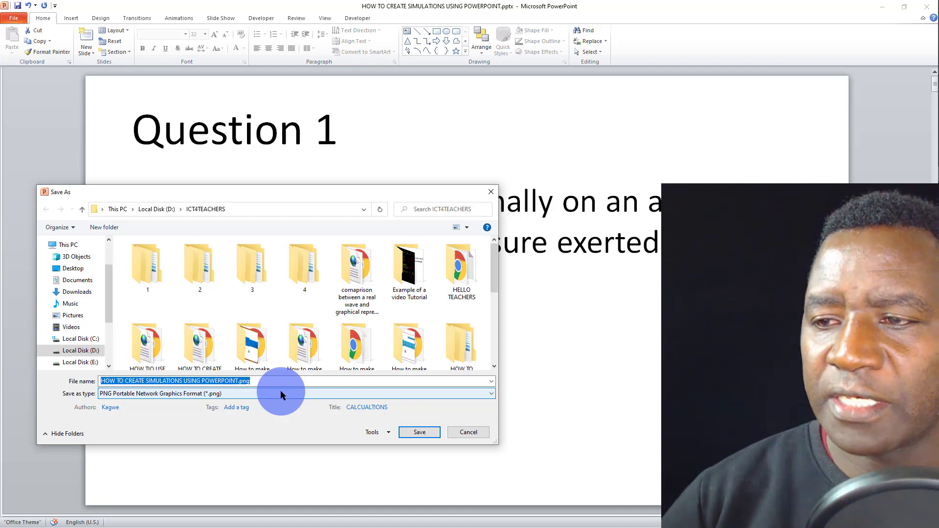
type("6")
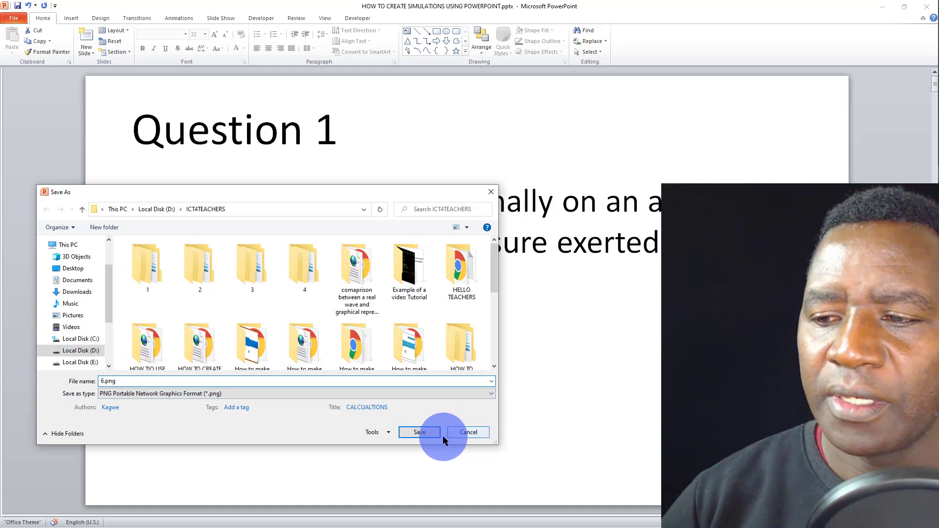
left_click(420, 432)
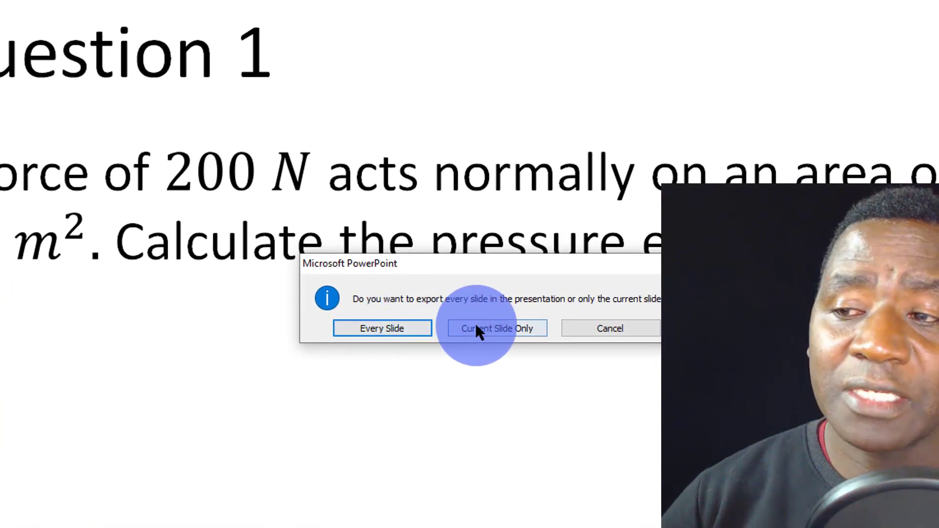
left_click(503, 330)
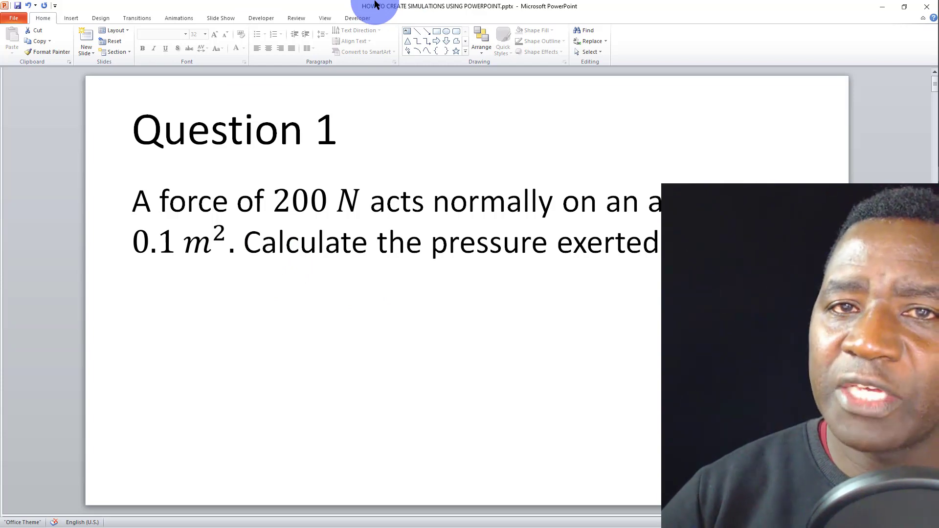
Minimize PowerPoint and save the eXe package as how to organize Videos.elp.
left_click(882, 12)
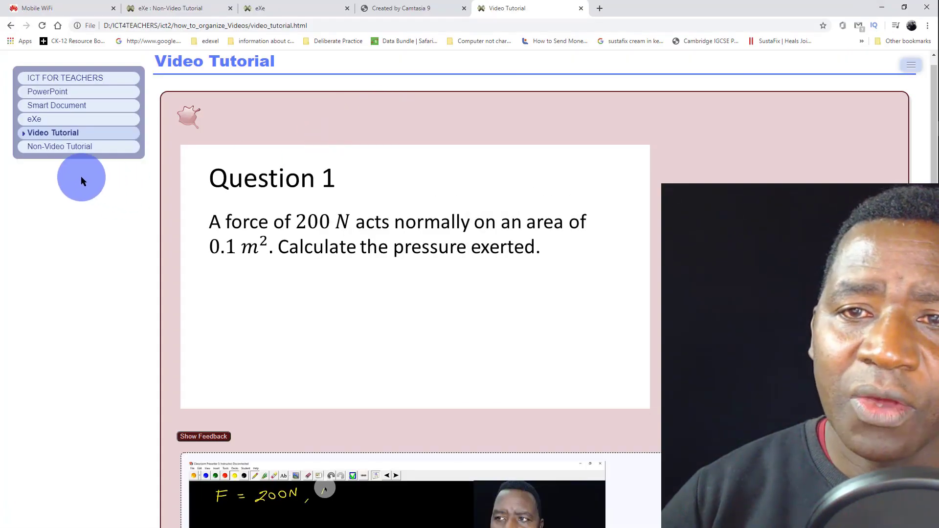
scroll(254, 264, "down", 5)
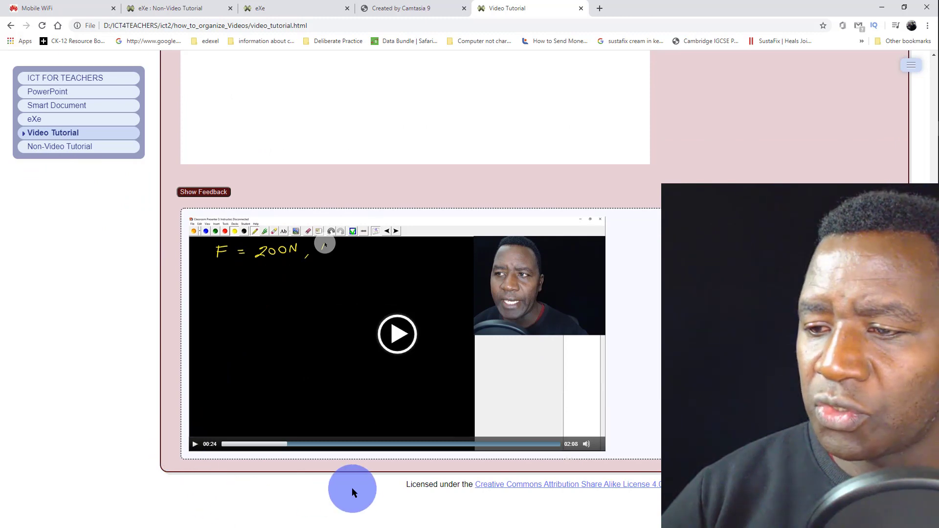
key("ctrl+2")
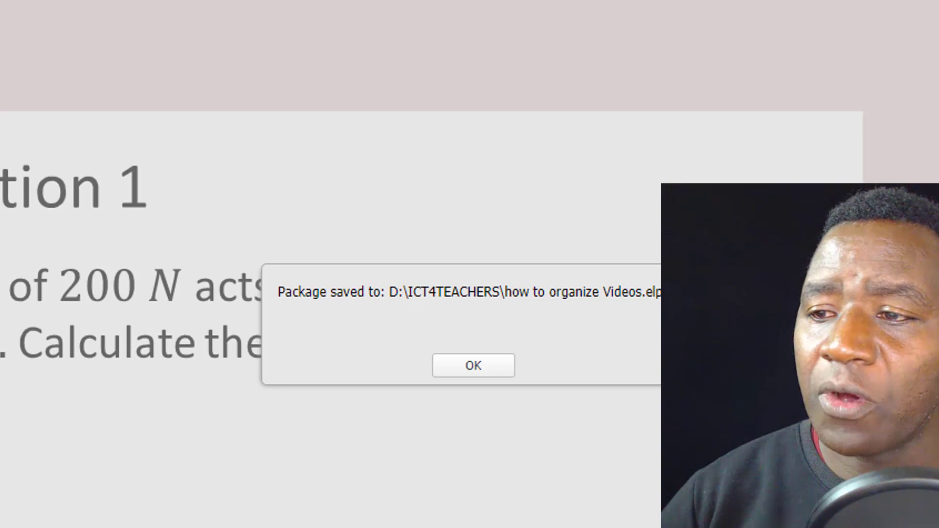
left_click(455, 371)
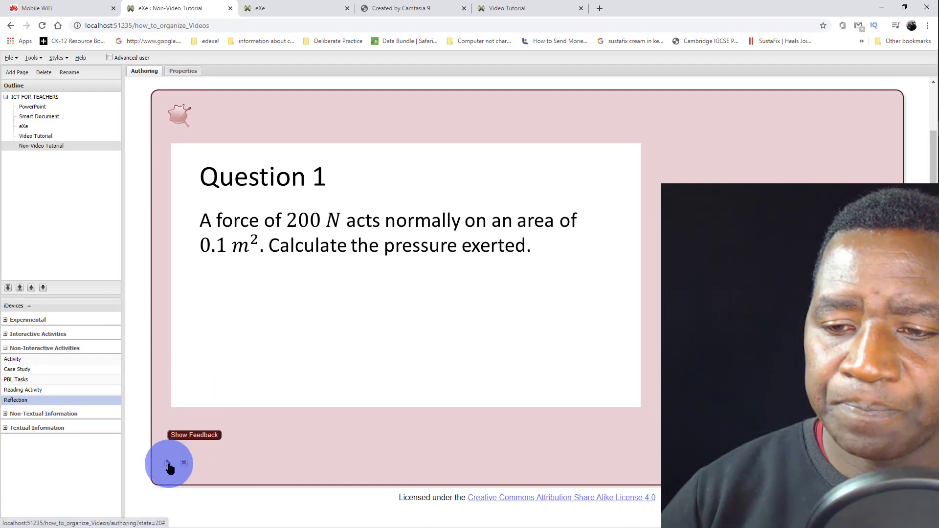
Edit the Non-Video Tutorial's Reflection iDevice and review its question and 200 N / 0.1 m² feedback images.
left_click(168, 464)
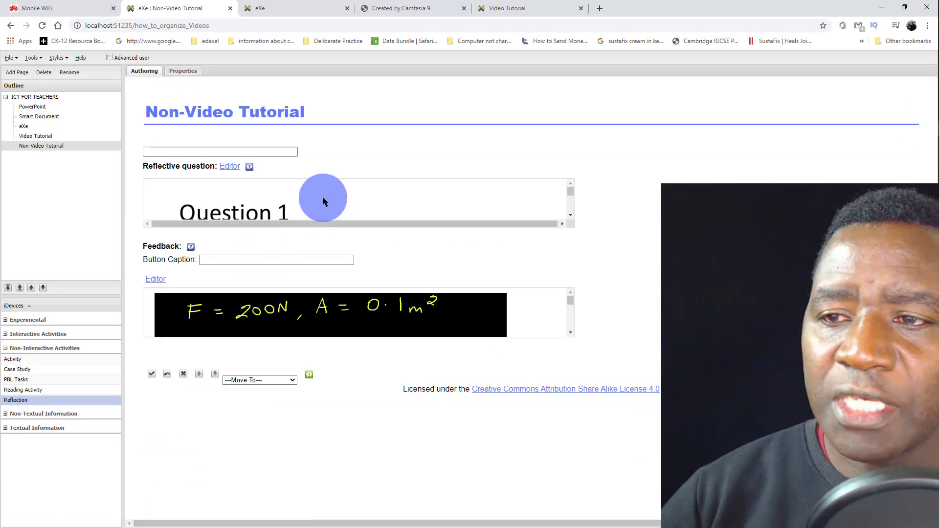
scroll(323, 201, "down", 2)
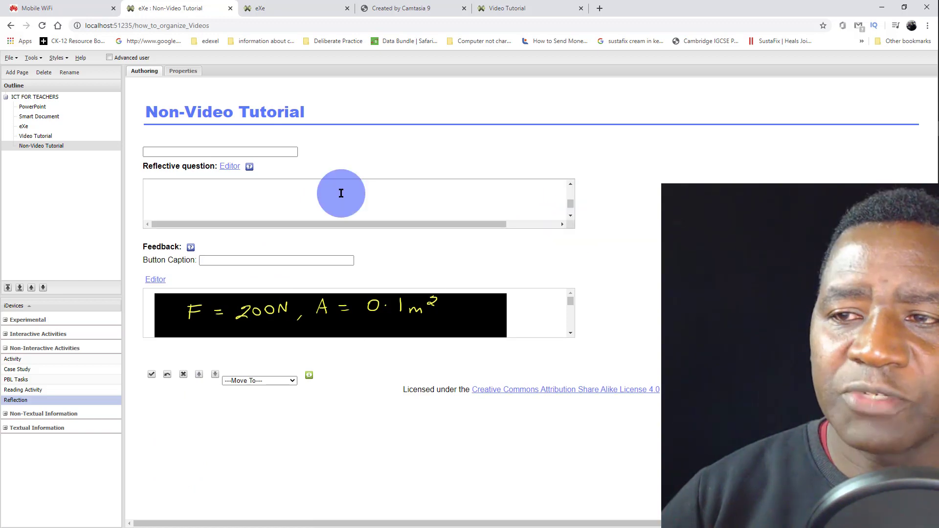
key("ctrl+a")
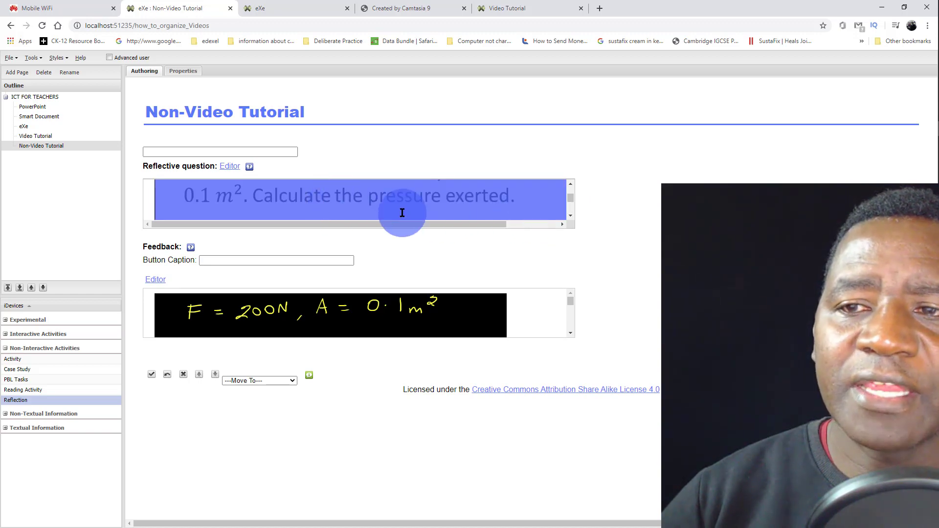
scroll(400, 212, "up", 1)
scroll(401, 212, "up", 1)
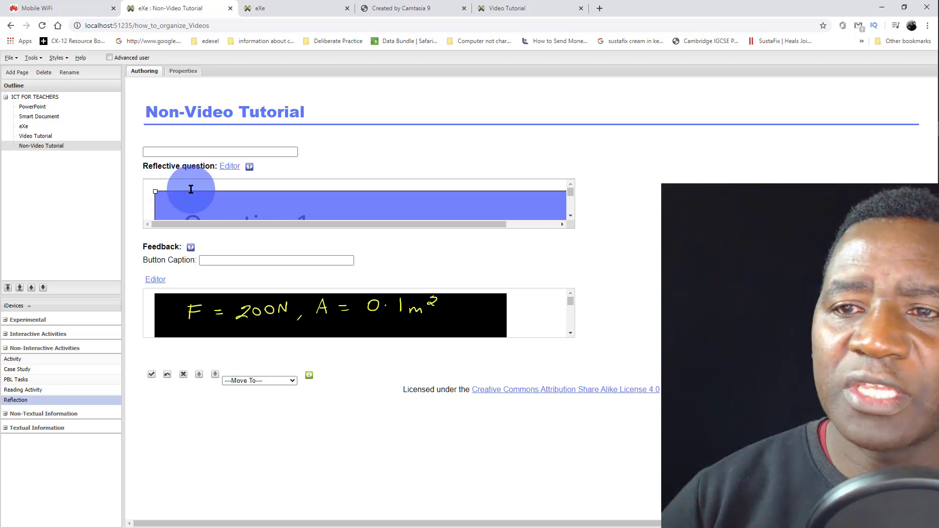
scroll(191, 189, "down", 3)
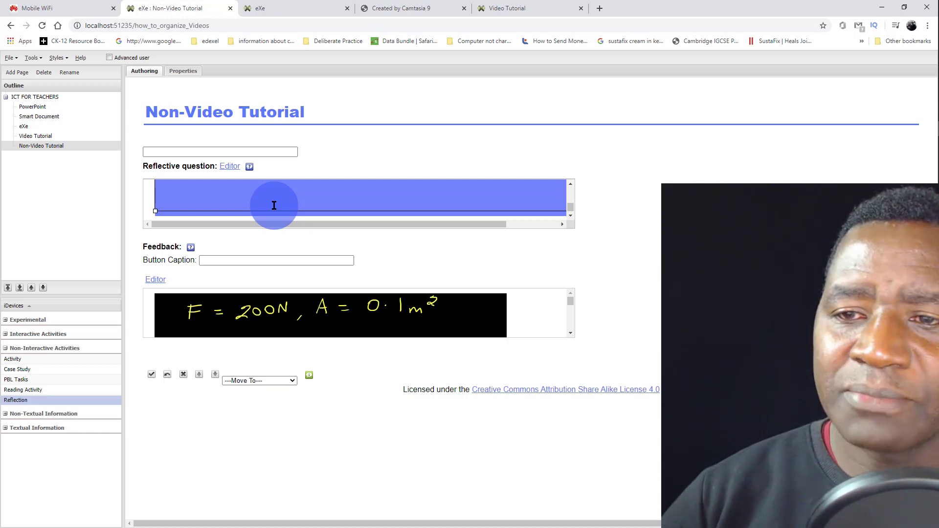
scroll(361, 327, "down", 2)
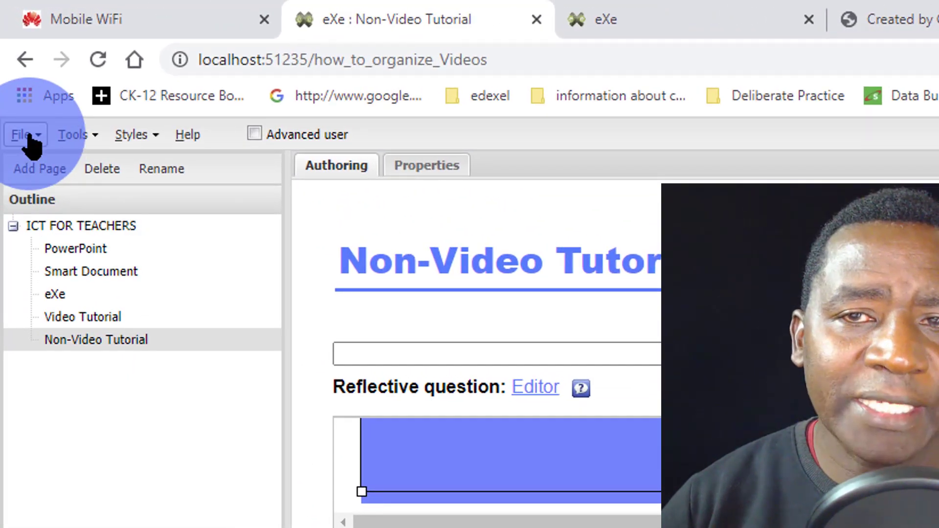
Add a page under ICT FOR TEACHERS and rename it from Topic to Q.
left_click(94, 226)
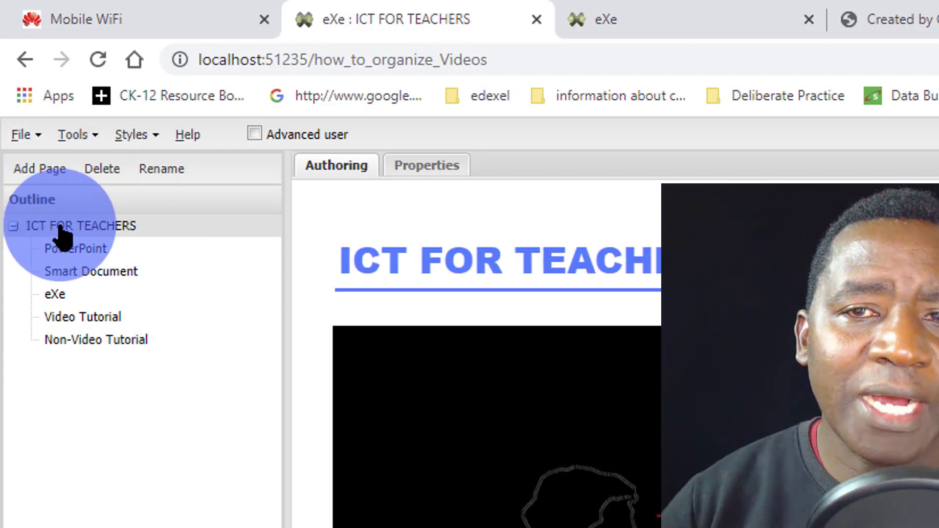
left_click(38, 169)
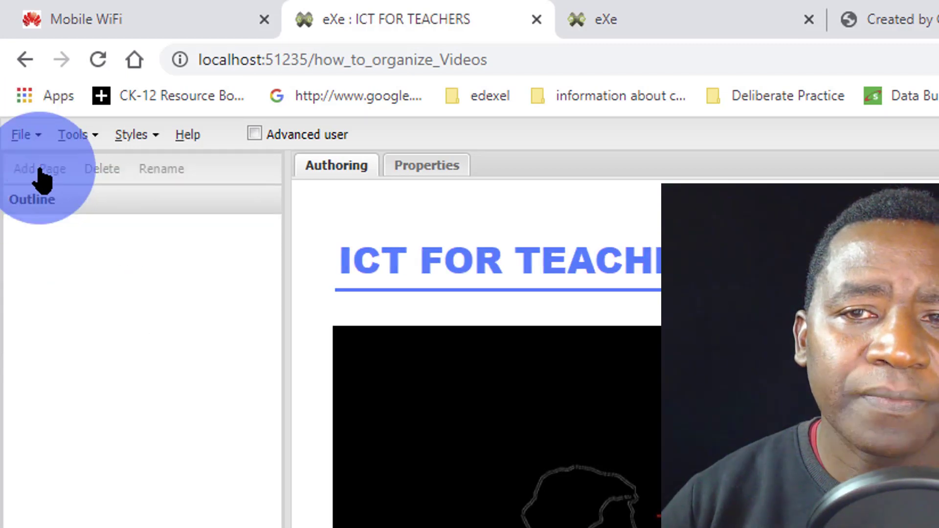
left_click(105, 372)
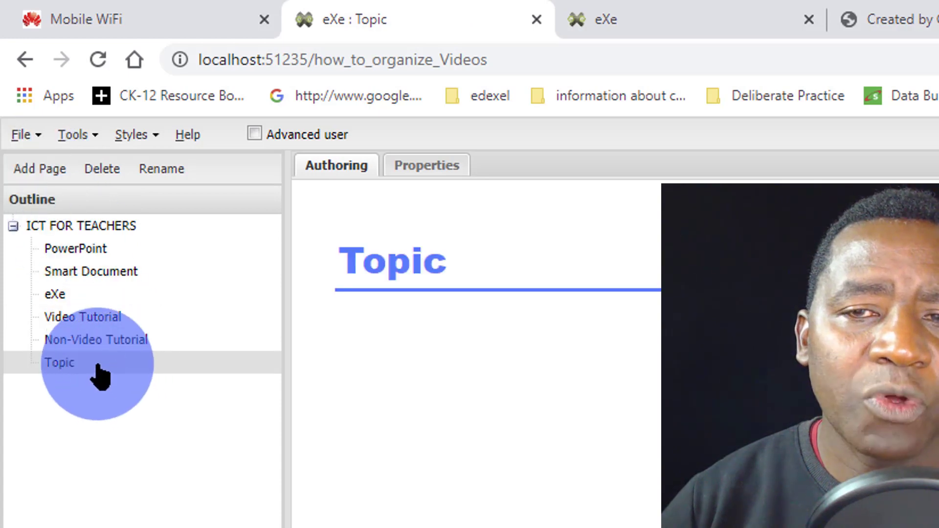
double_click(100, 376)
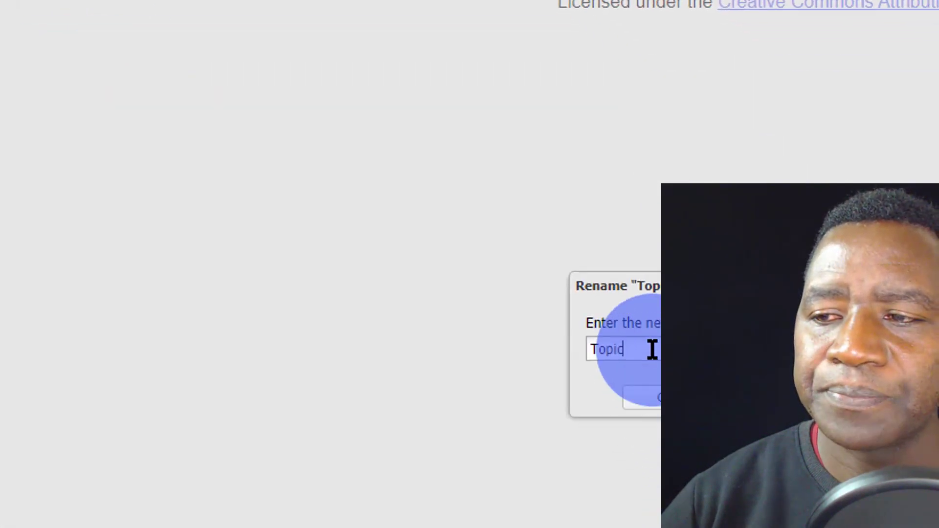
left_click_drag(652, 349, 483, 346)
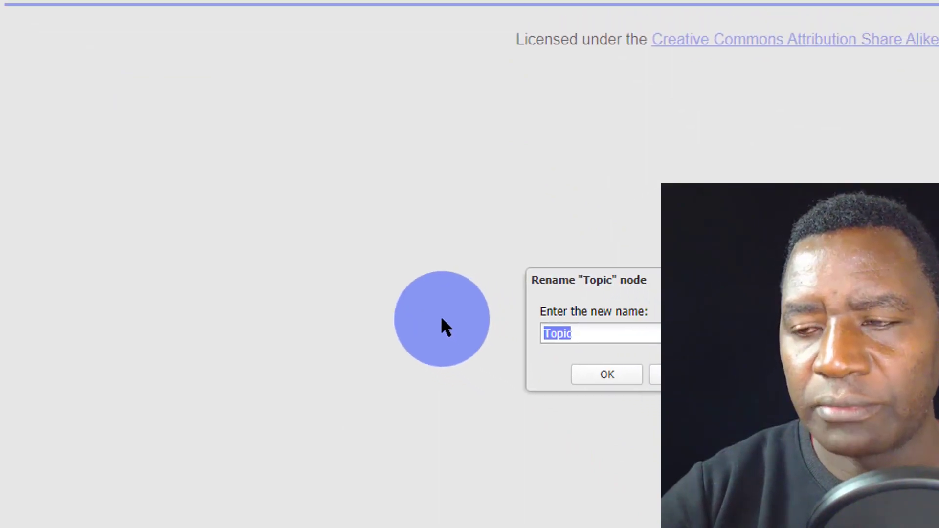
type("Q")
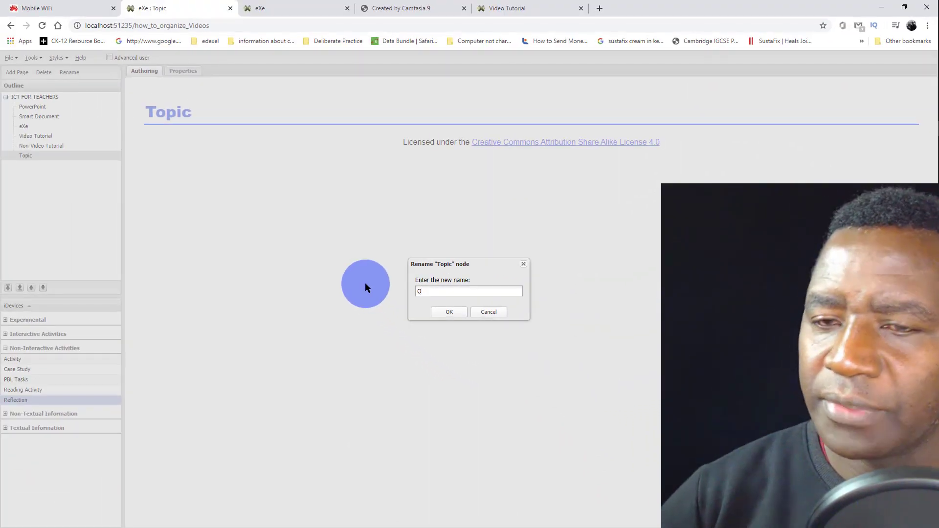
key("Return")
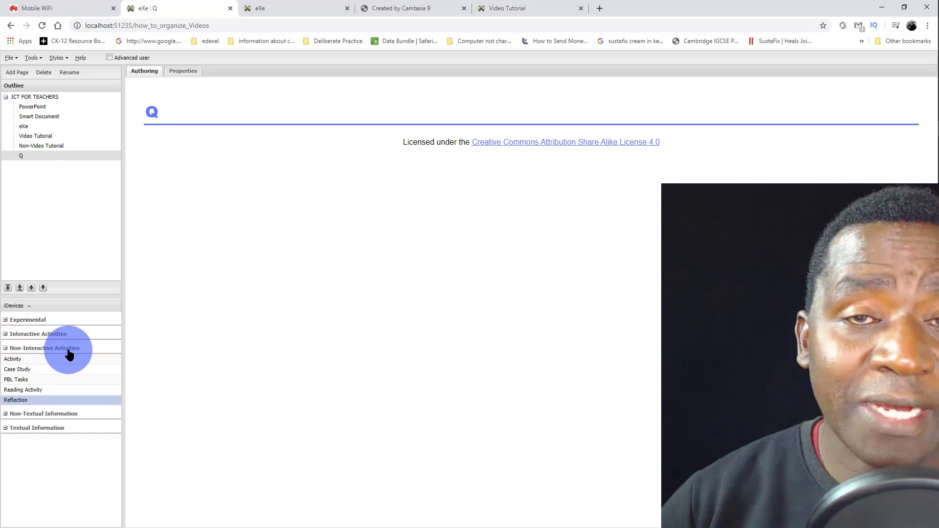
Add a Reflection iDevice to page Q, delete its Reflection title, and edit the reflective question.
left_click(20, 401)
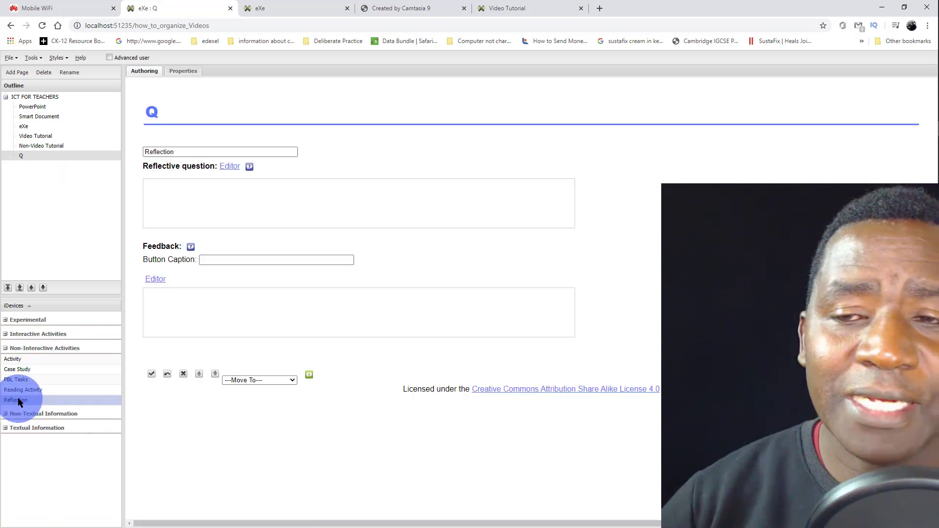
left_click(317, 257)
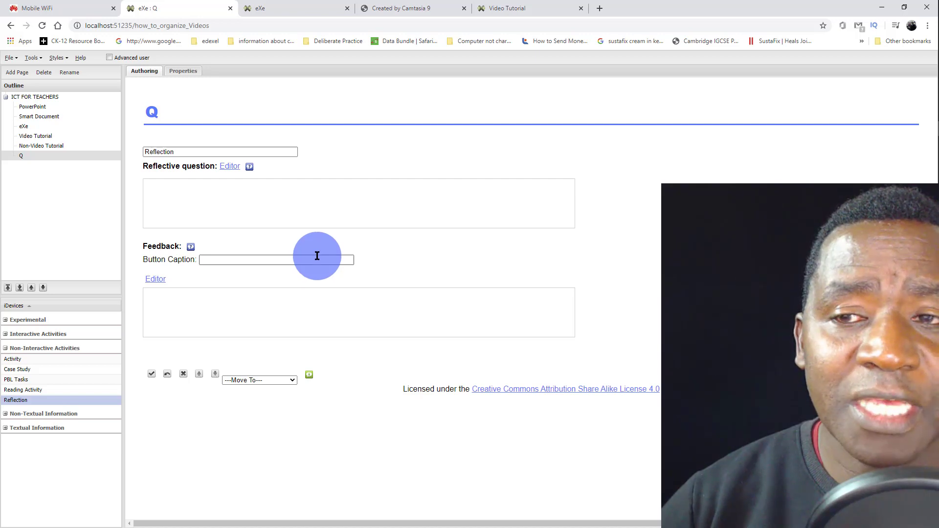
double_click(184, 153)
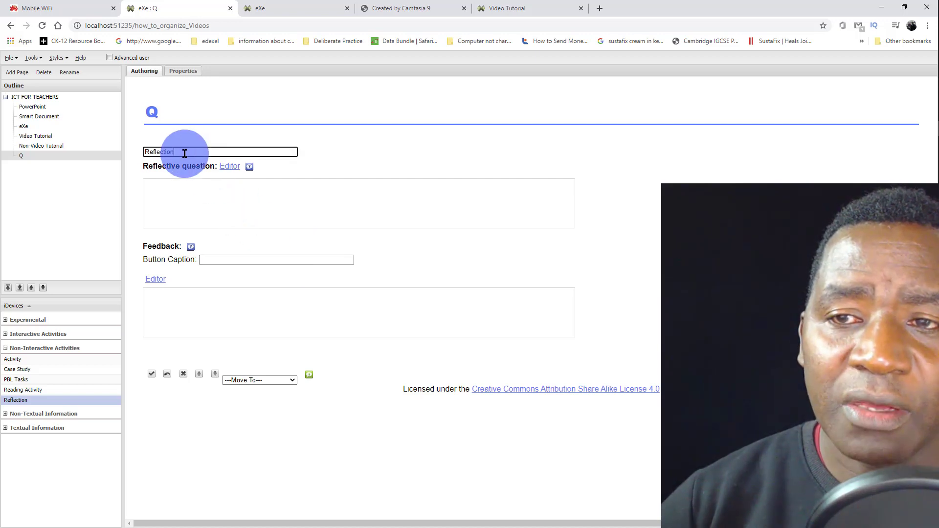
key("BackSpace")
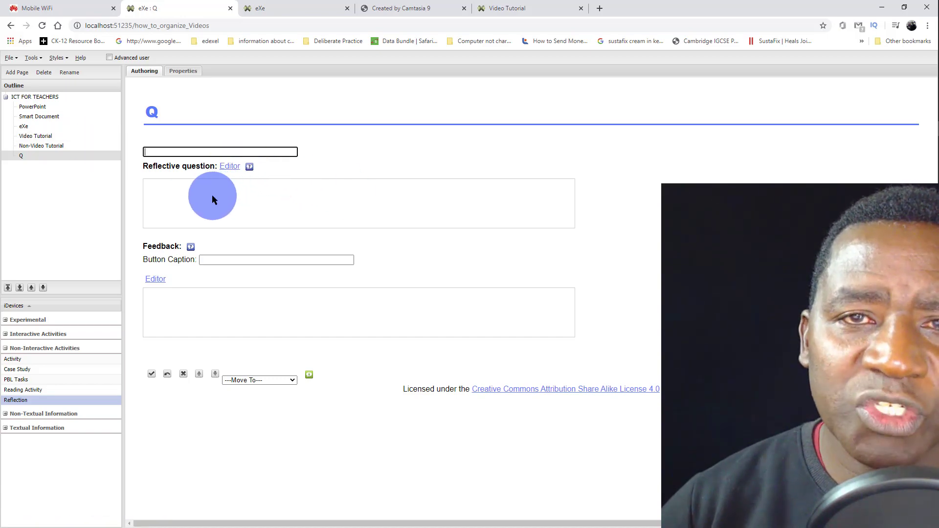
left_click(226, 169)
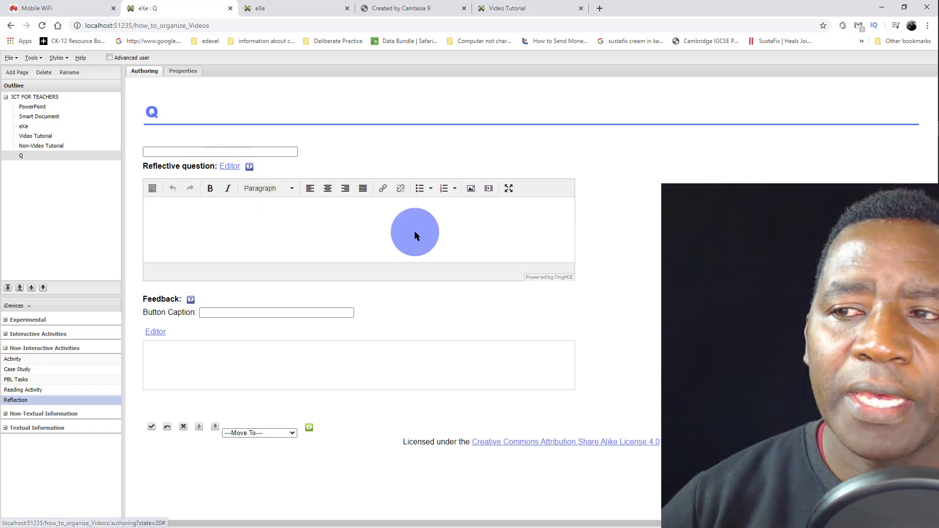
Choose 6.png from the ICT4TEACHERS folder as the reflective question's image source.
left_click(473, 195)
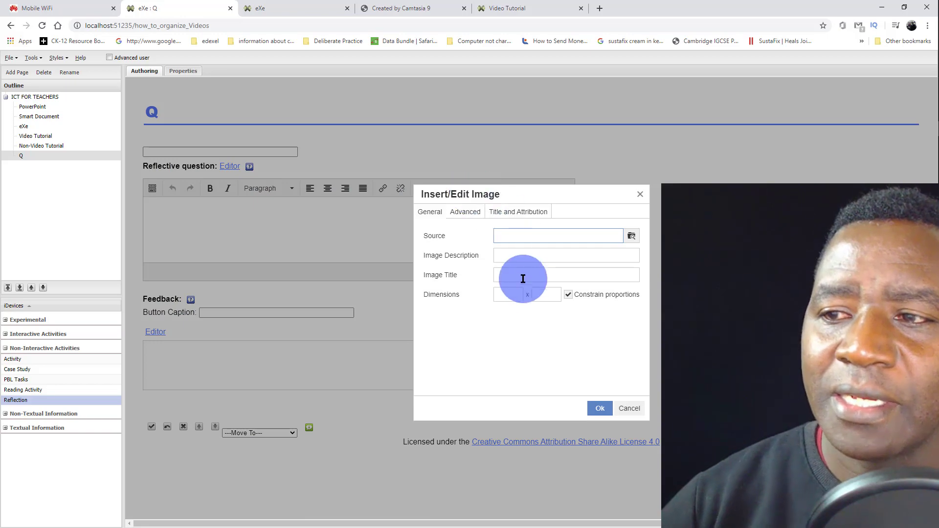
left_click(631, 238)
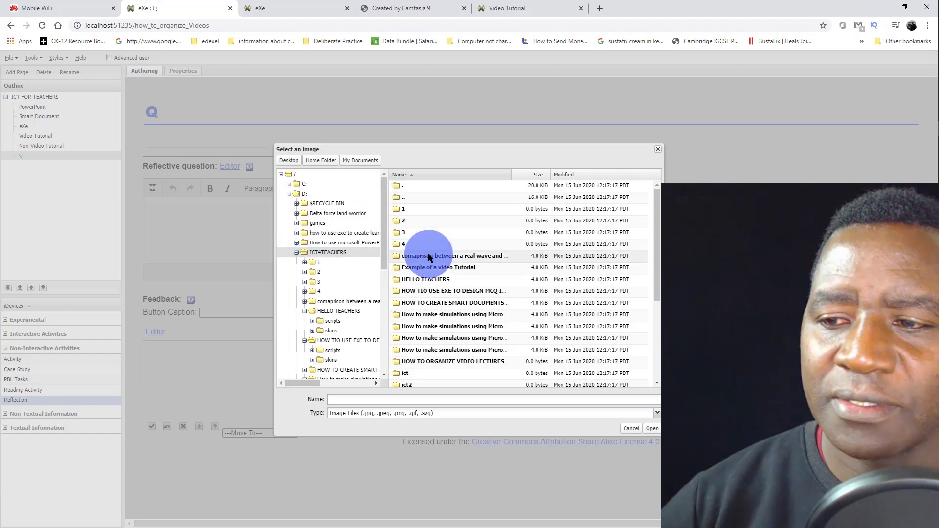
scroll(428, 255, "down", 3)
scroll(428, 257, "down", 2)
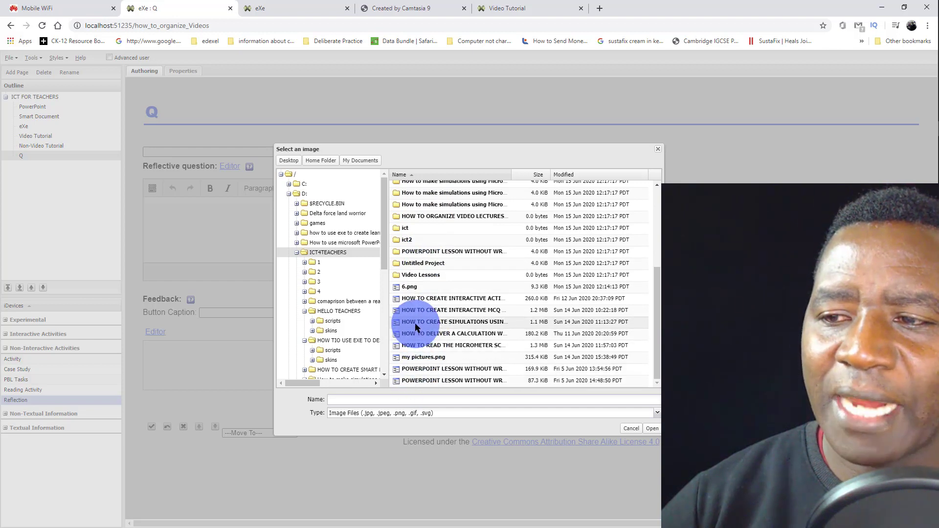
left_click(428, 286)
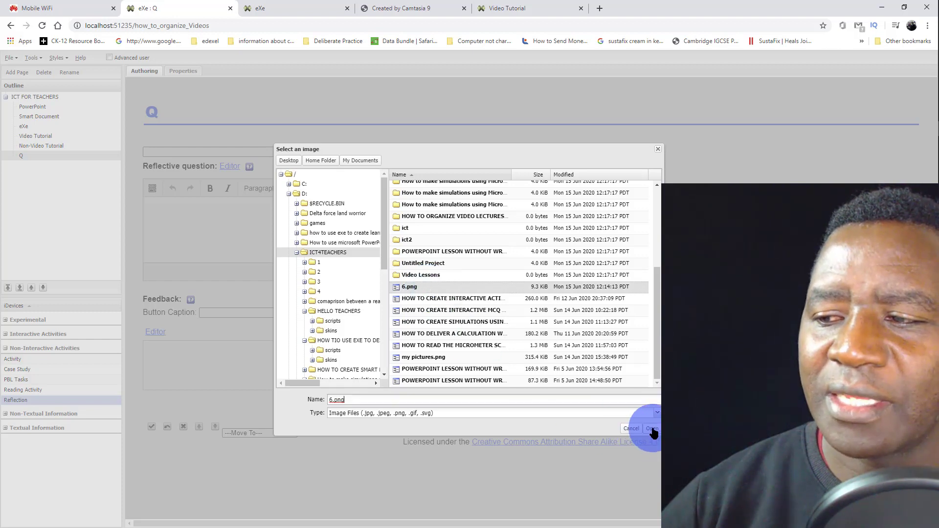
left_click(651, 429)
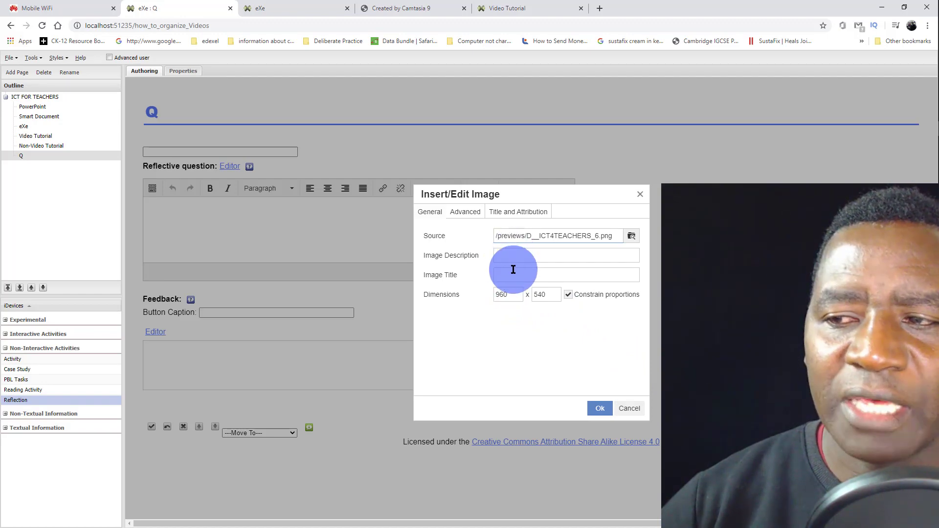
Insert the 6.png image, leaving the 540 height and skipping the image description.
double_click(555, 295)
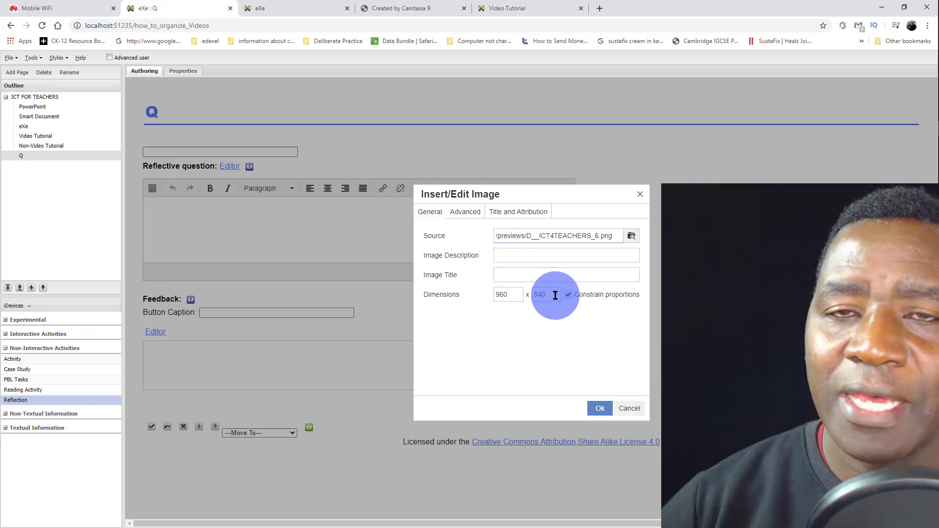
left_click(549, 297)
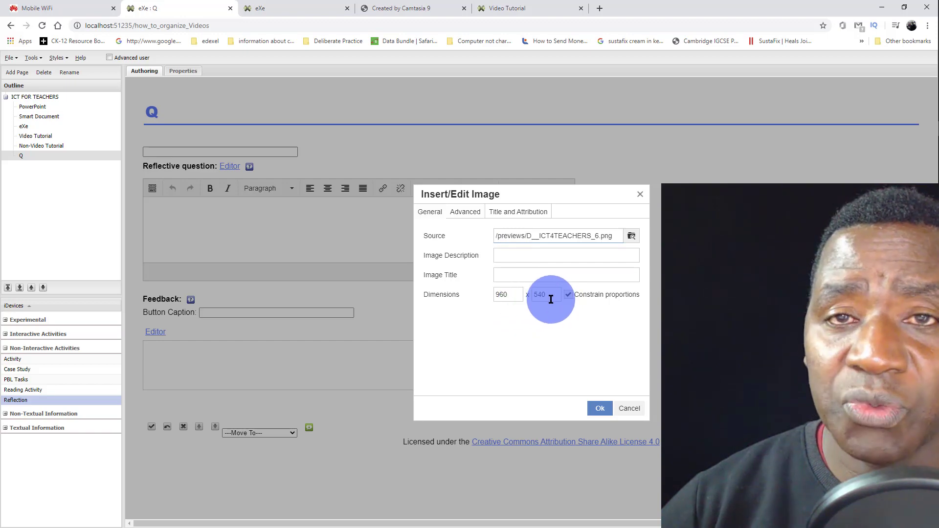
left_click(613, 433)
left_click(600, 409)
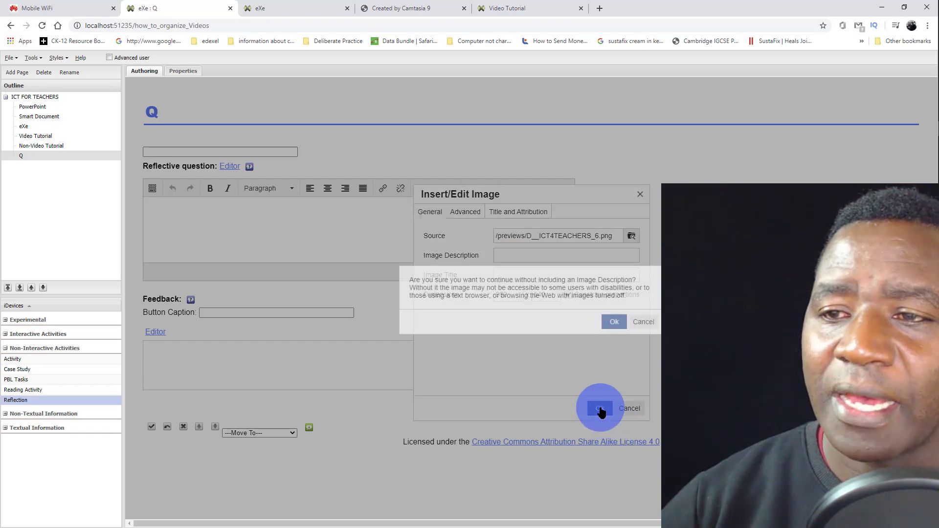
left_click(609, 323)
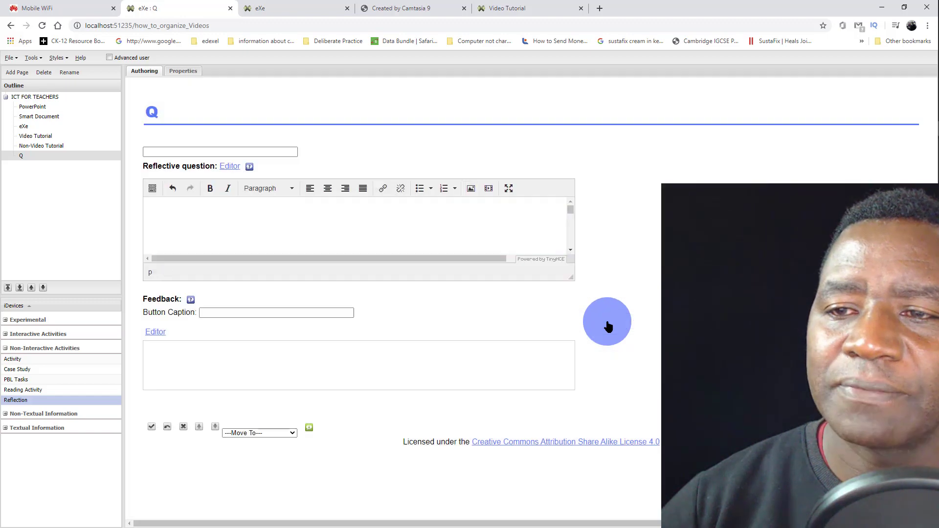
scroll(476, 227, "down", 5)
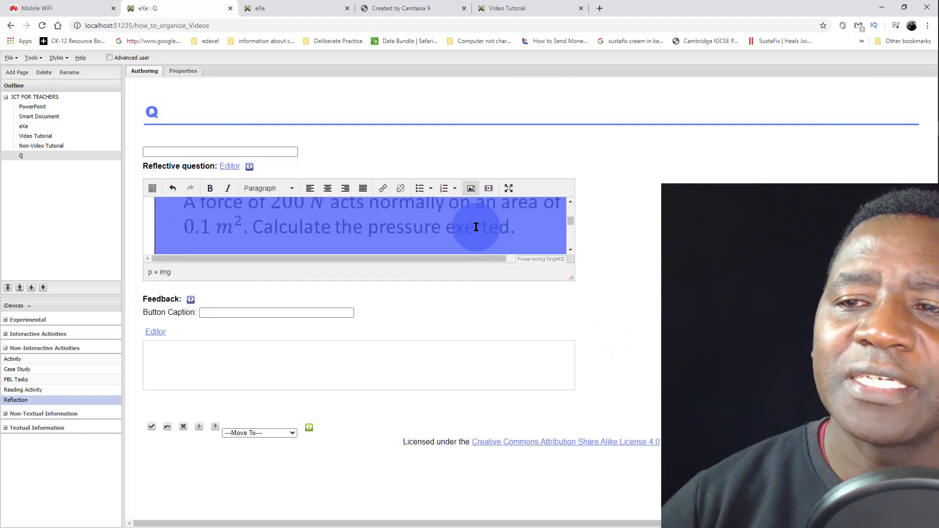
scroll(476, 227, "up", 4)
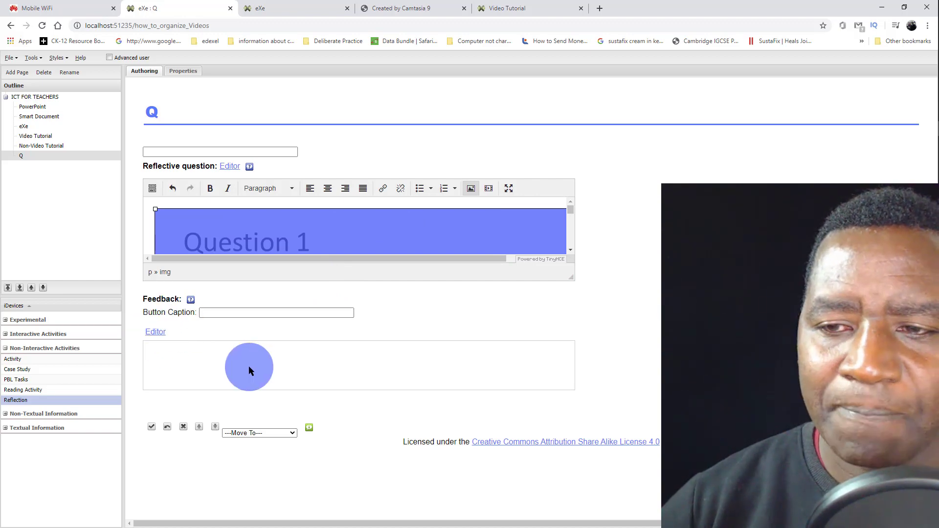
Type the feedback button caption and remove the misspelt ending so it reads CLICK HERE.
left_click(255, 312)
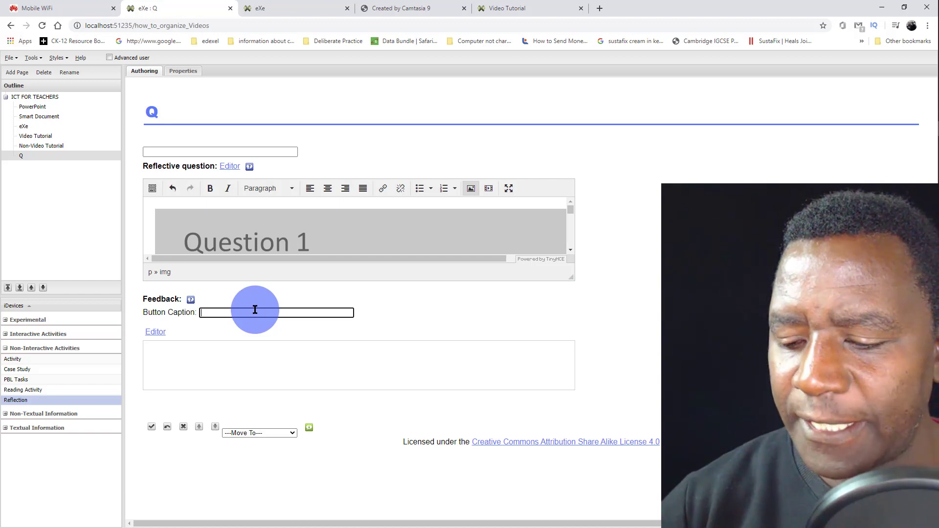
type("CLIC")
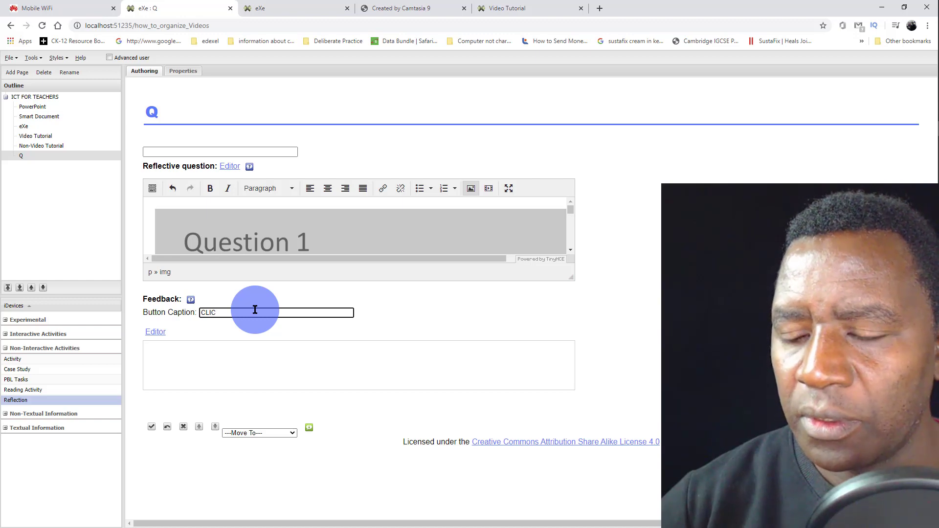
type("K")
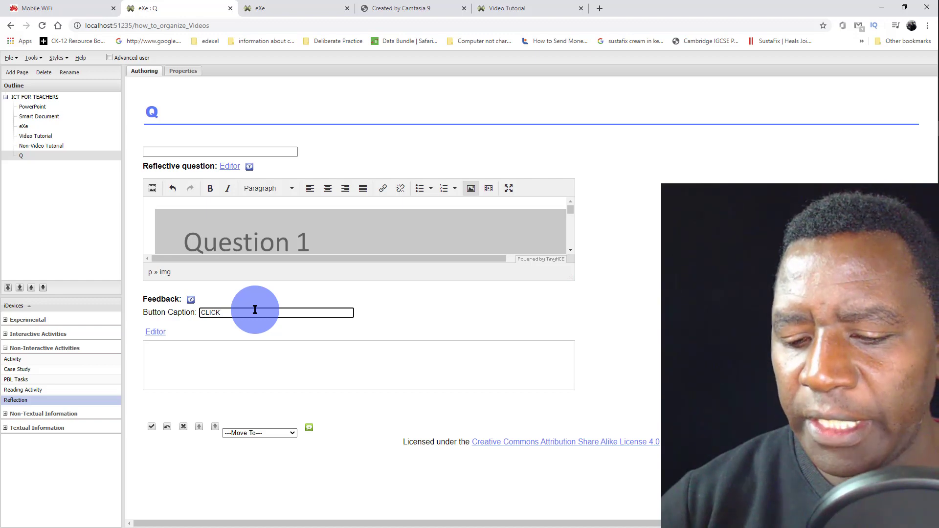
type(" HERE ")
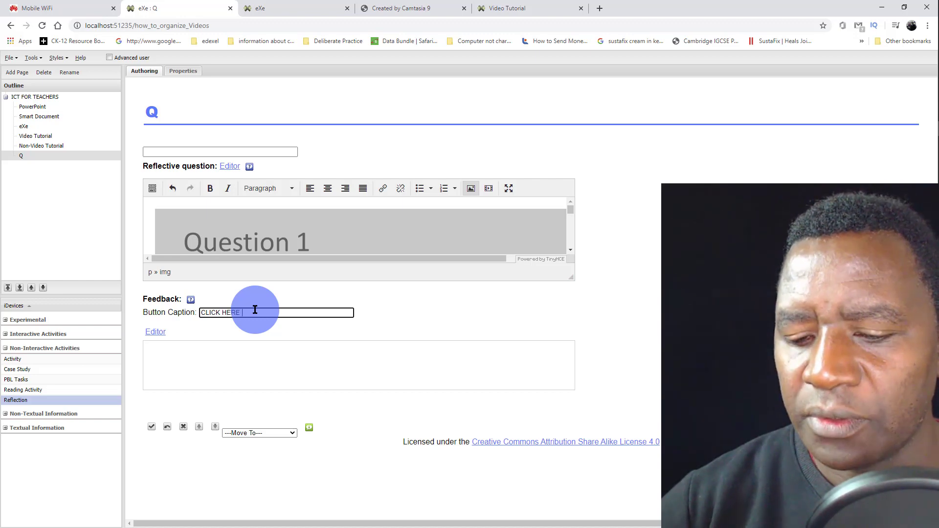
type("FOR A")
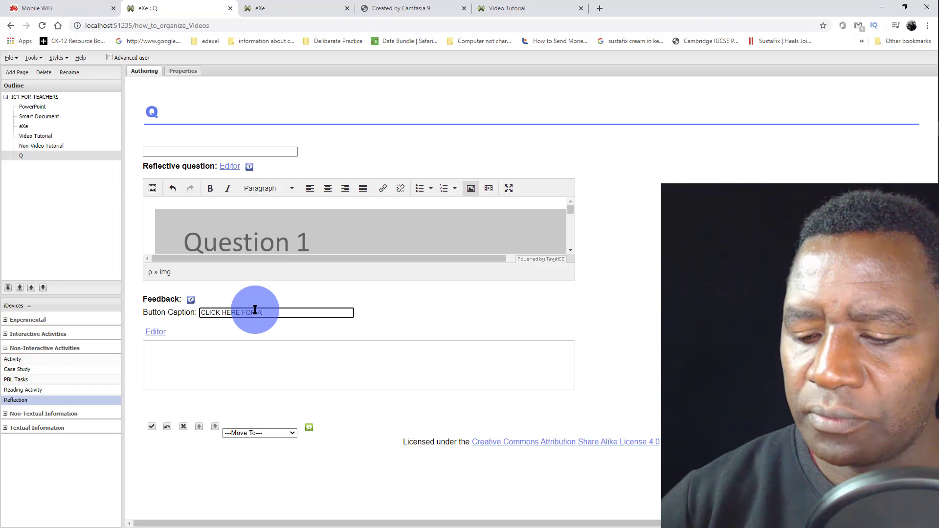
type("NWER")
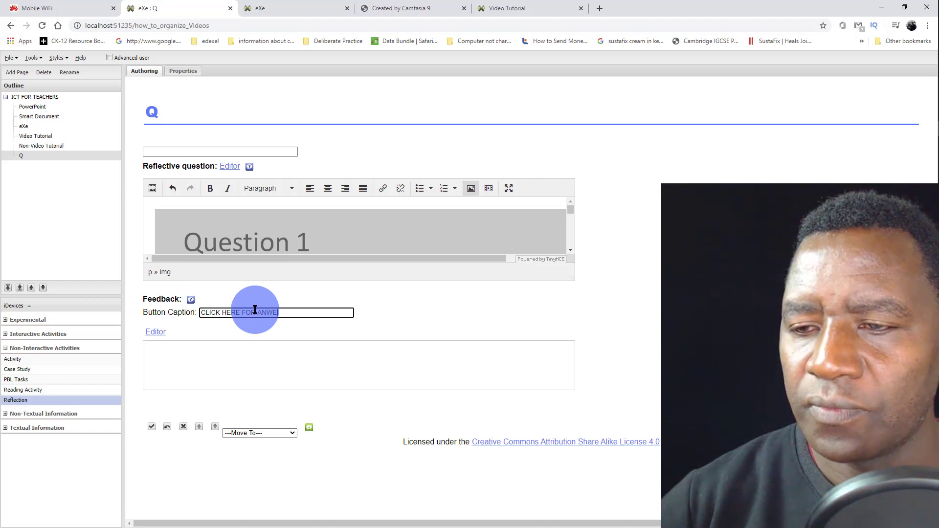
left_click(261, 315)
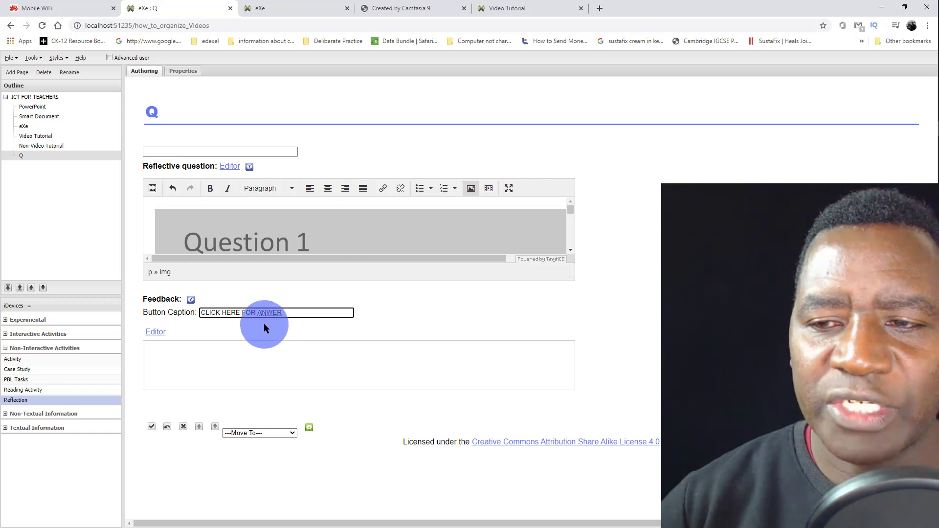
key("BackSpace")
key("BackSpace")
key("BackSpace")
key("BackSpace")
key("BackSpace")
key("BackSpace")
key("BackSpace")
key("BackSpace")
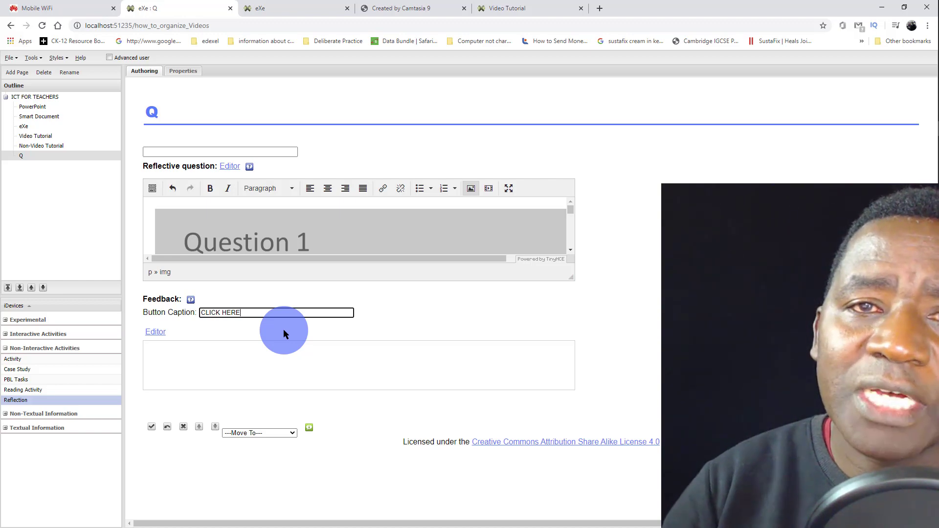
left_click(155, 333)
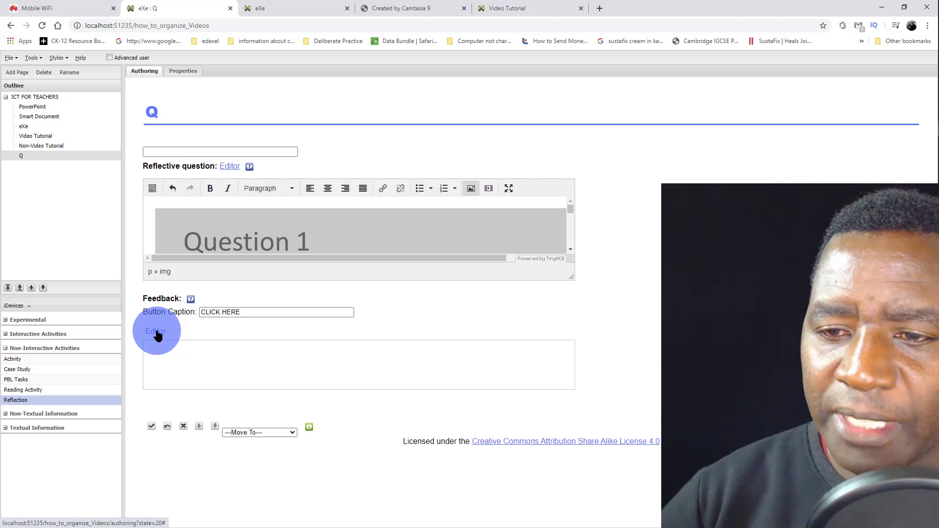
In the feedback editor, embed media of type Video and browse for its source file.
left_click(156, 333)
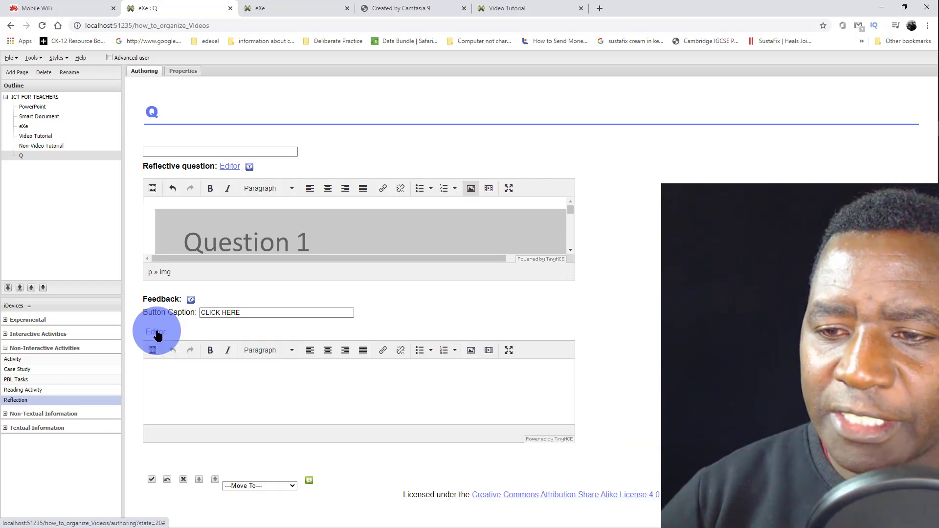
left_click(489, 355)
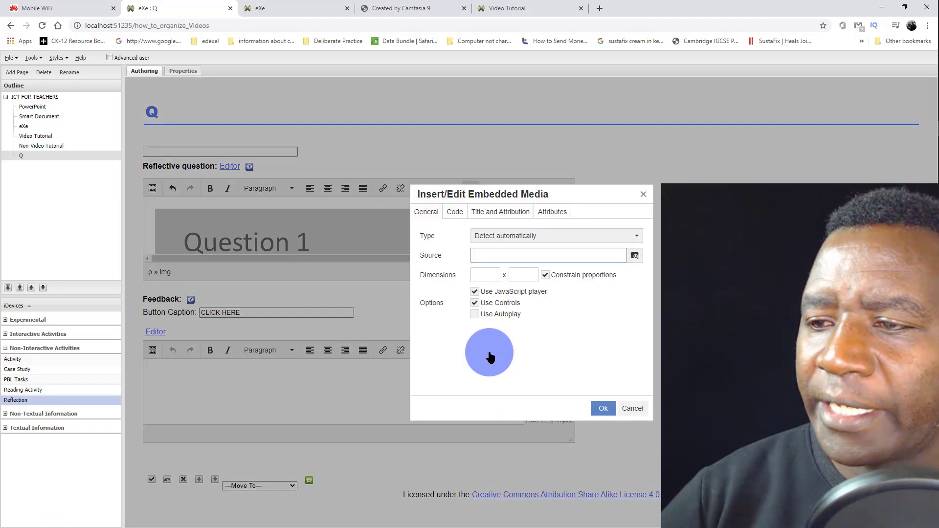
left_click(640, 239)
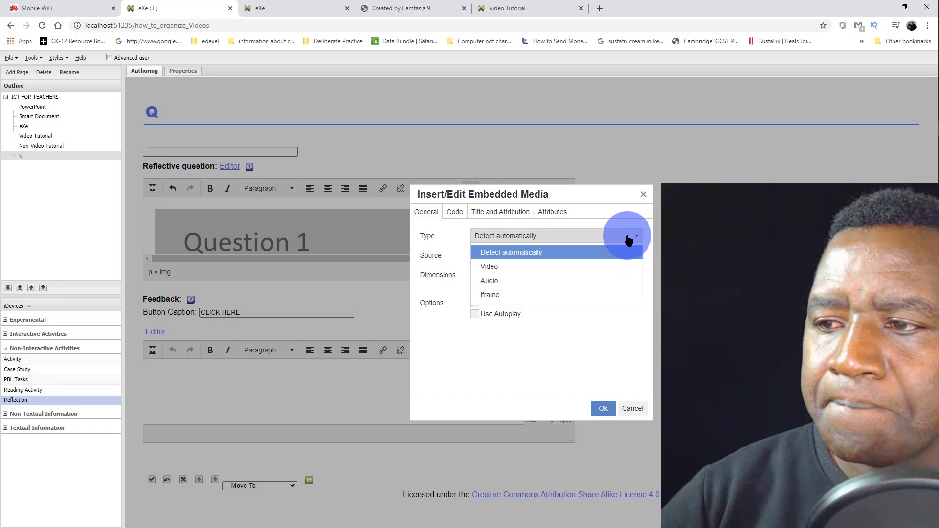
left_click(538, 265)
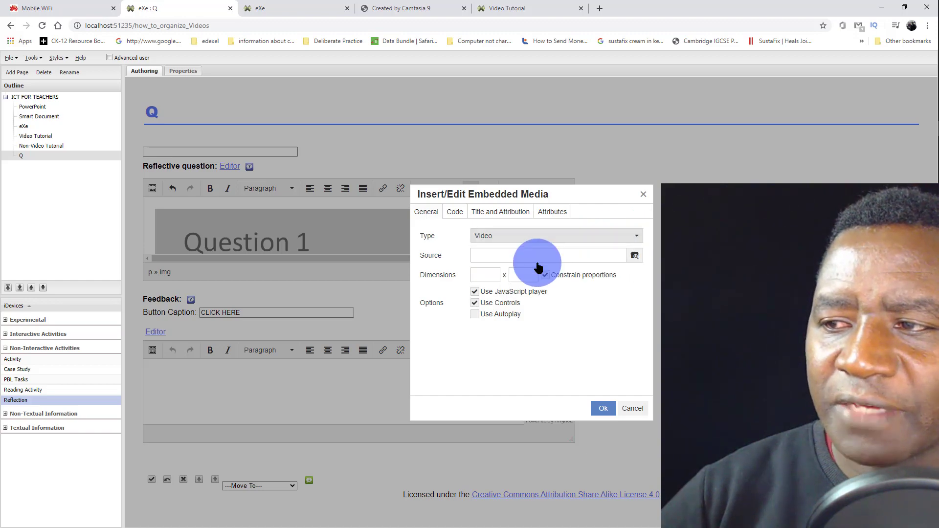
left_click(635, 256)
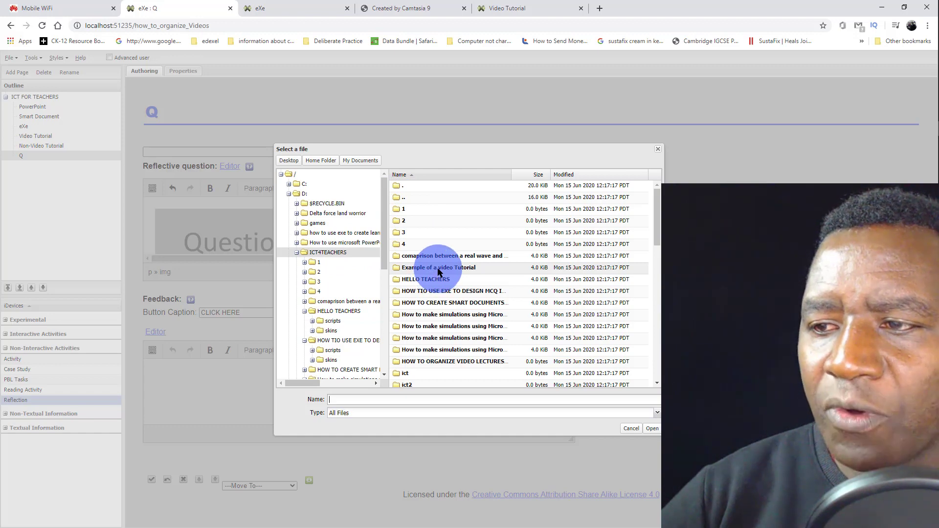
Pick Example of a video Tutorial.mp4 from its folder as the video source.
double_click(486, 268)
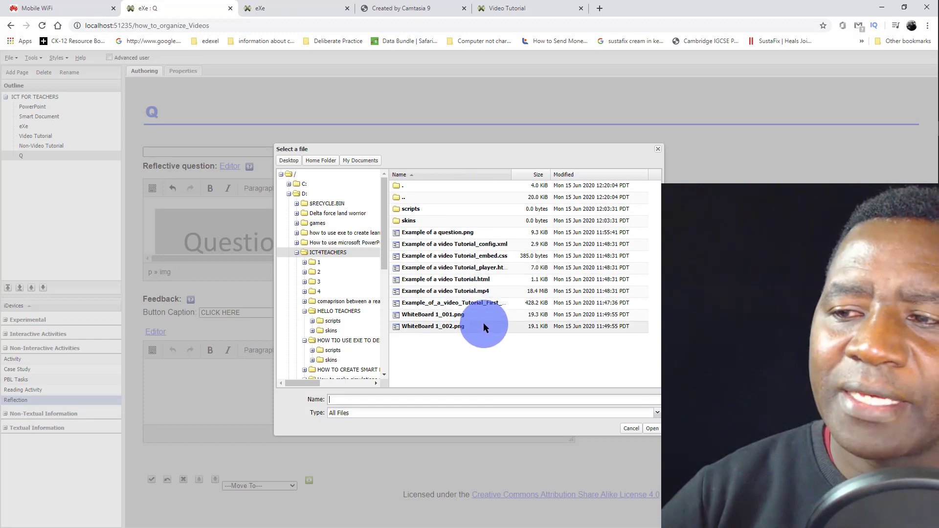
left_click(491, 291)
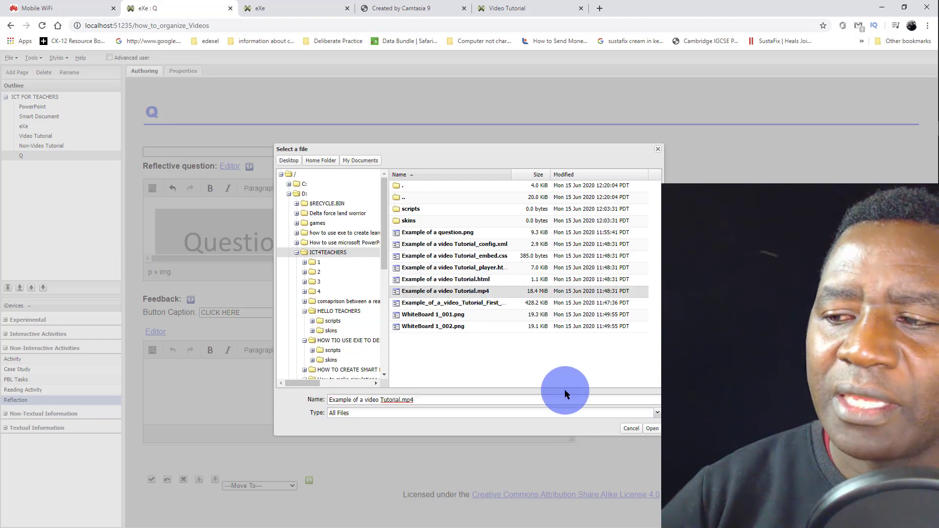
left_click(653, 428)
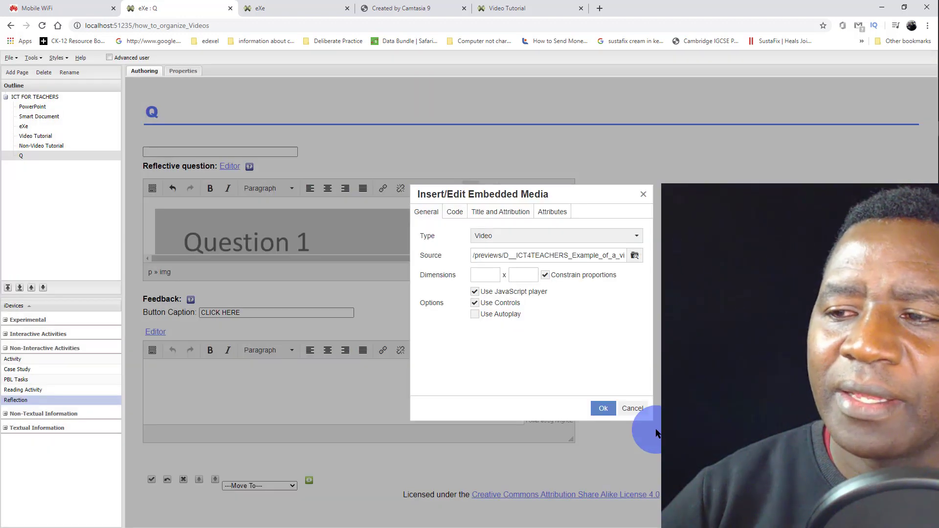
Insert the video at 852 × 480 pixels and finish editing the Reflection.
left_click(480, 274)
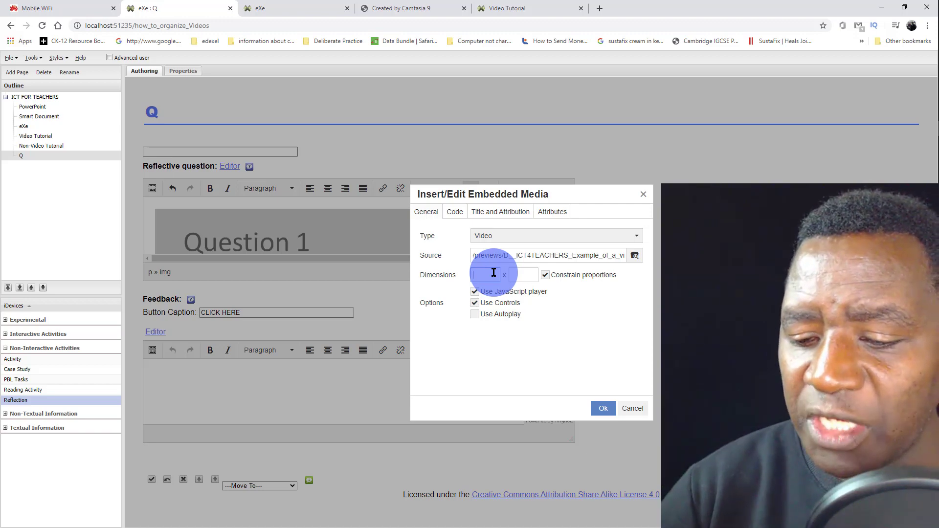
type("85")
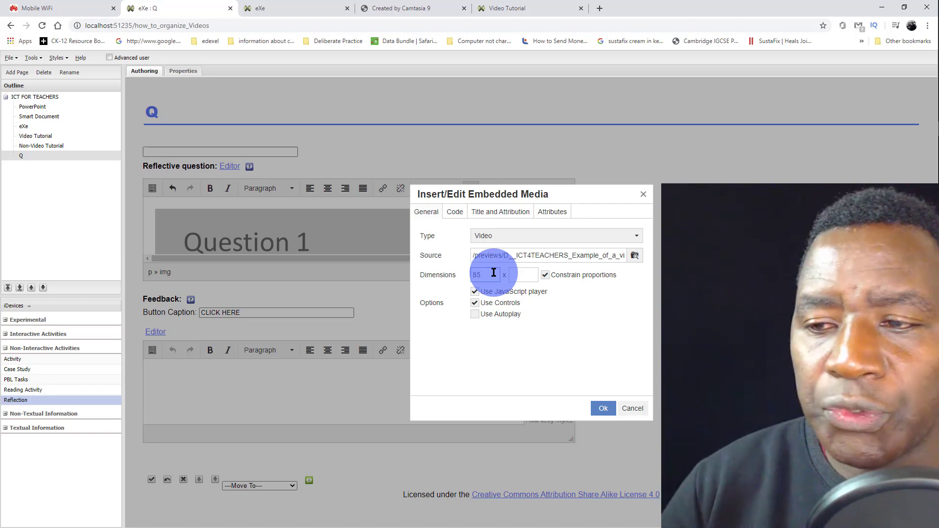
type("2")
left_click(521, 274)
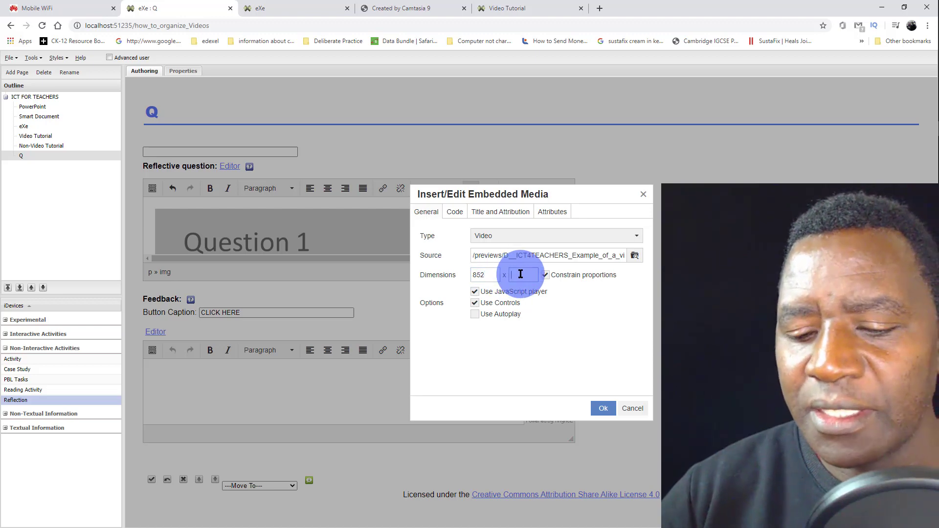
type("48")
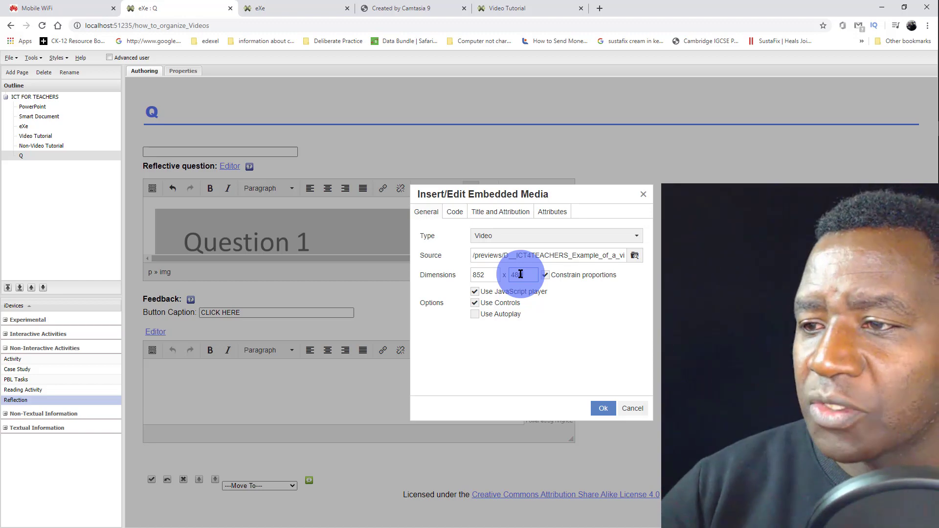
type("0")
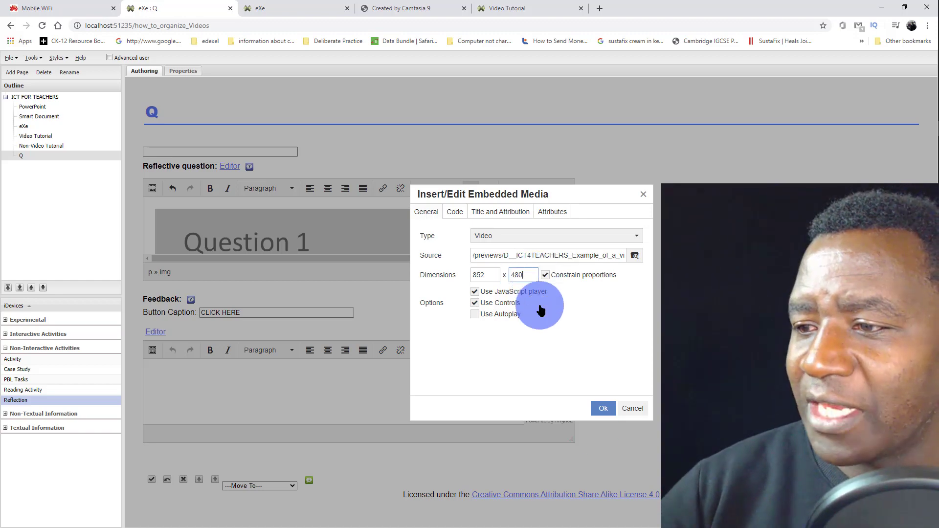
left_click(606, 409)
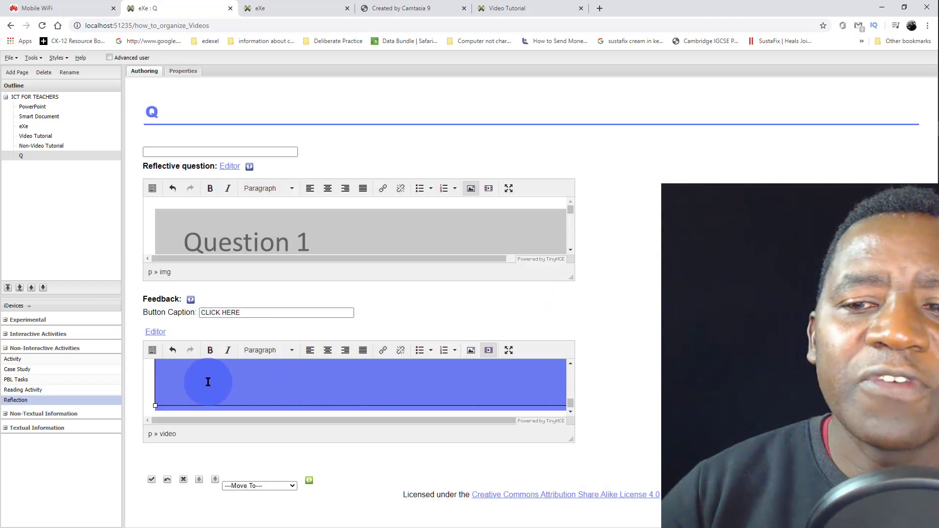
left_click(151, 482)
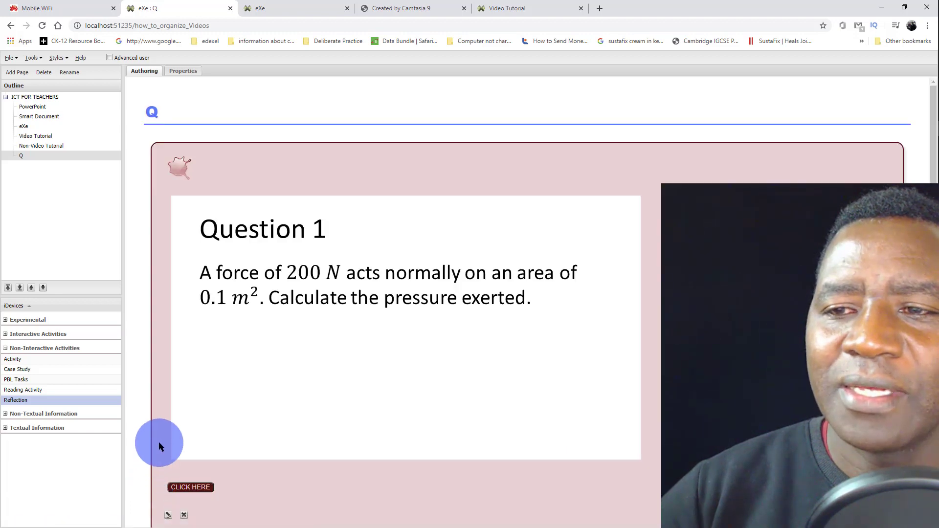
Reveal the embedded tutorial video answer under Question 1 and let it play.
scroll(241, 281, "down", 1)
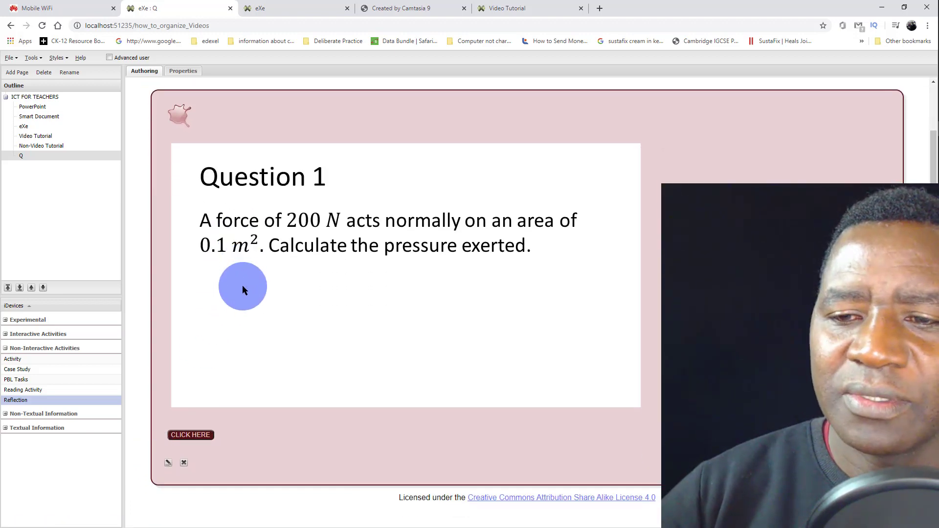
left_click(191, 435)
scroll(284, 405, "down", 1)
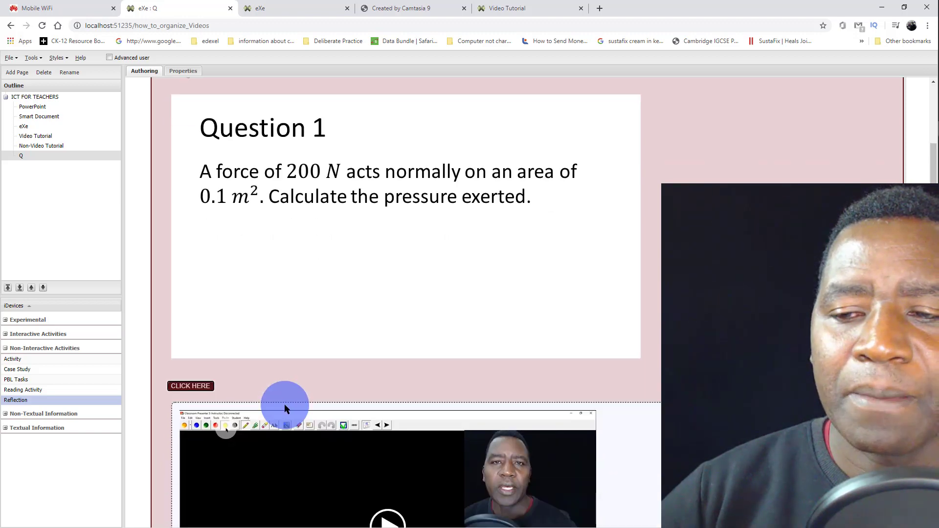
scroll(285, 408, "down", 4)
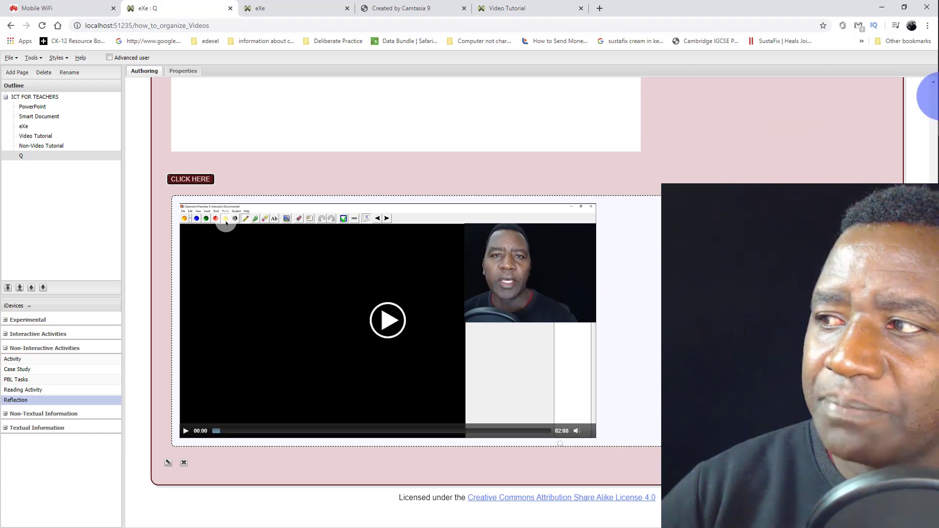
Switch to Classroom Presenter 3 from the taskbar.
mouse_move(934, 98)
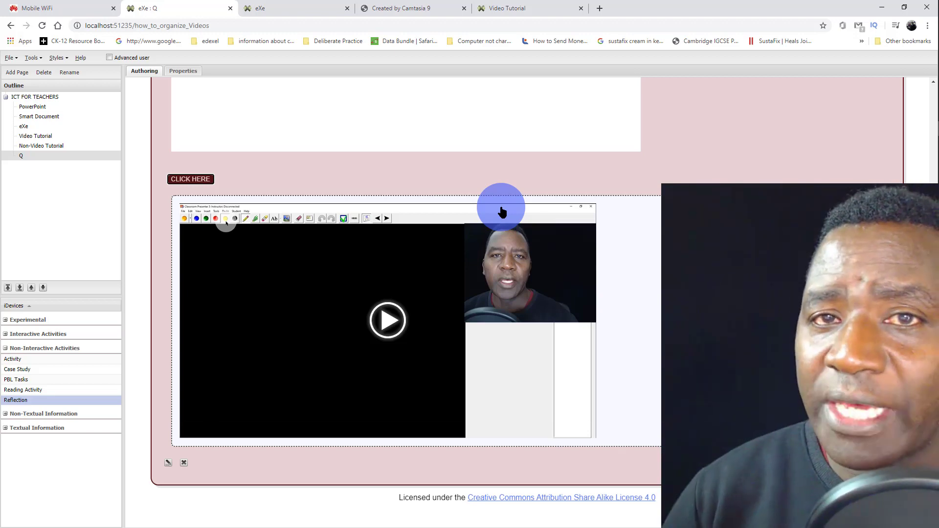
mouse_move(930, 135)
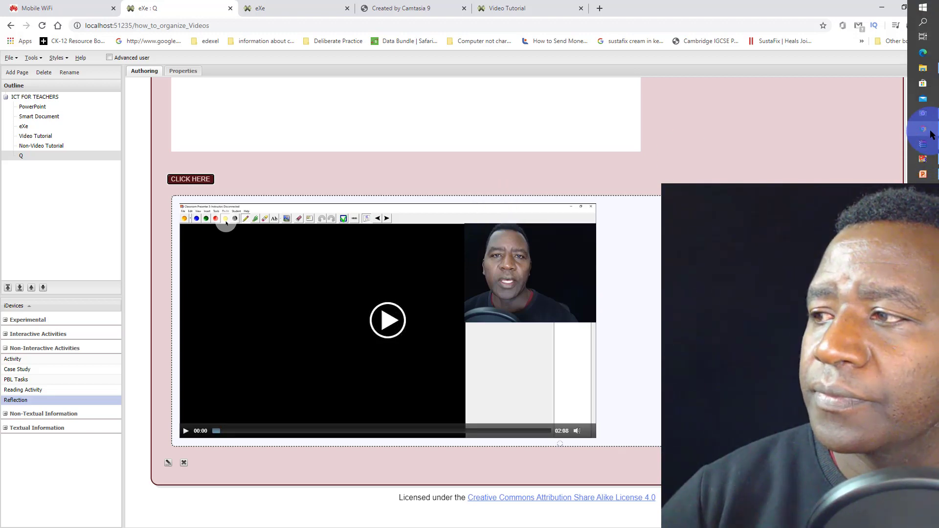
left_click(922, 159)
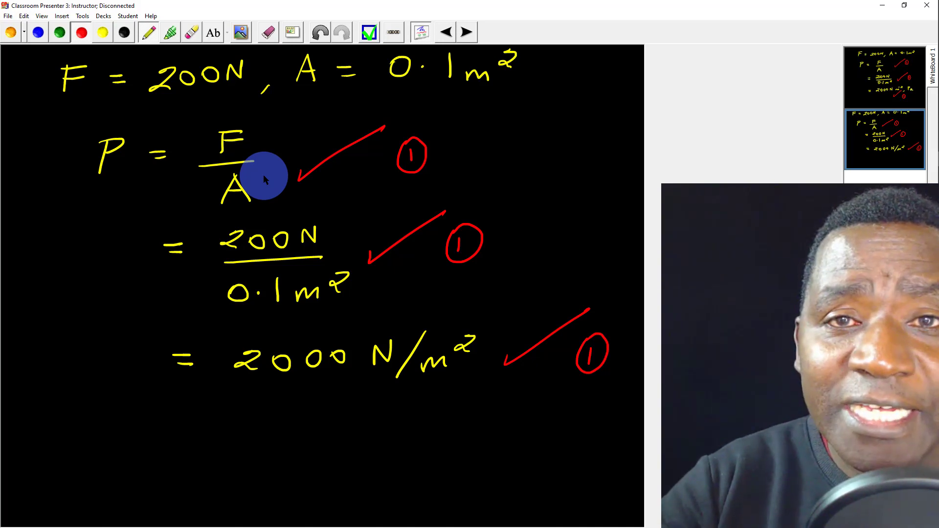
Cancel exporting the whiteboard as an image and minimise Classroom Presenter 3.
key("alt+f")
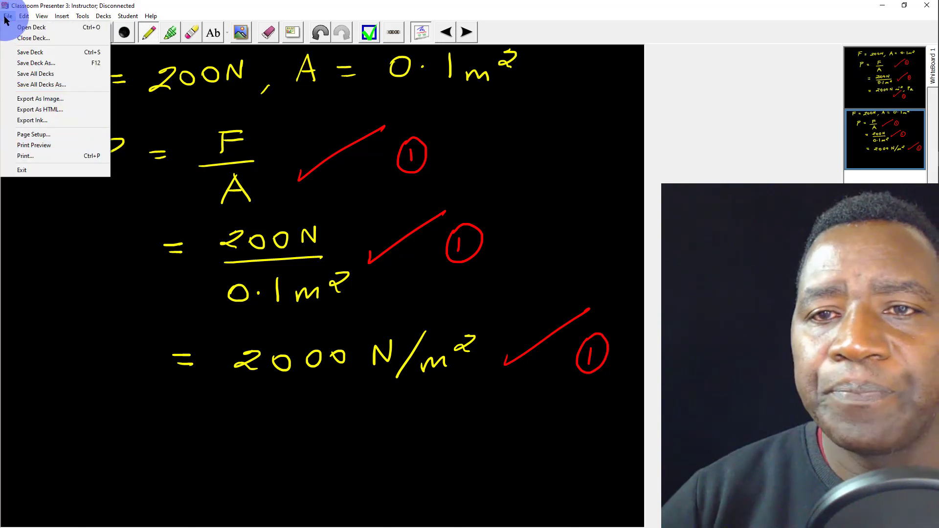
left_click(47, 99)
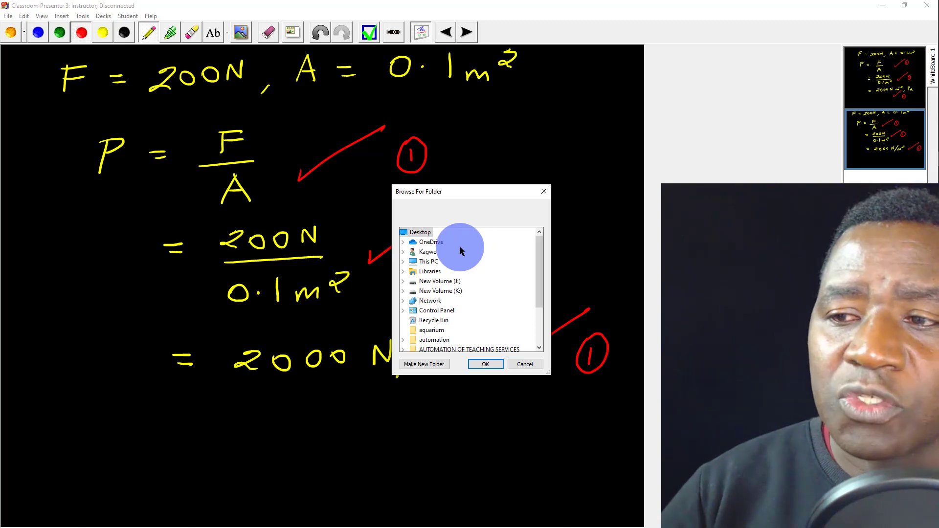
left_click(525, 364)
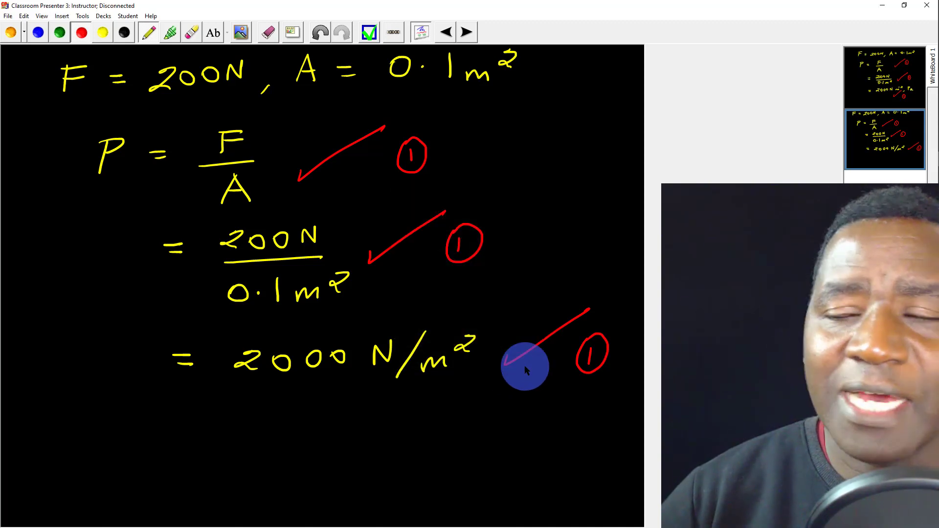
left_click(882, 5)
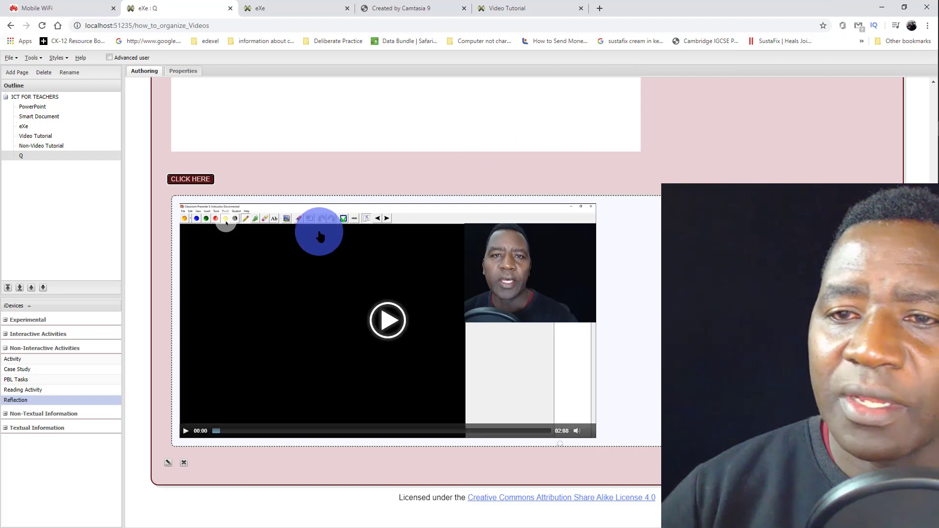
On the Non-Video Tutorial page, reveal Question 1's worked solution P = F/A = 2000 N/m².
left_click(39, 146)
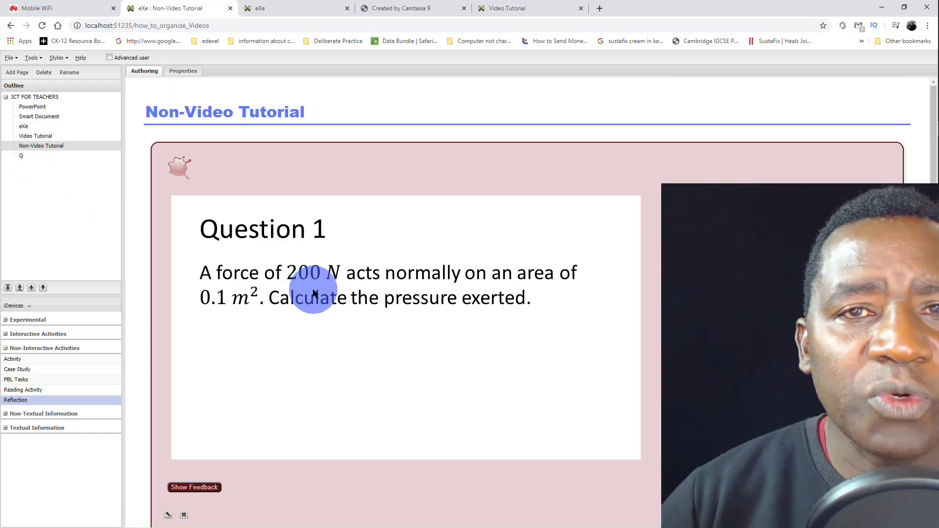
scroll(313, 292, "down", 1)
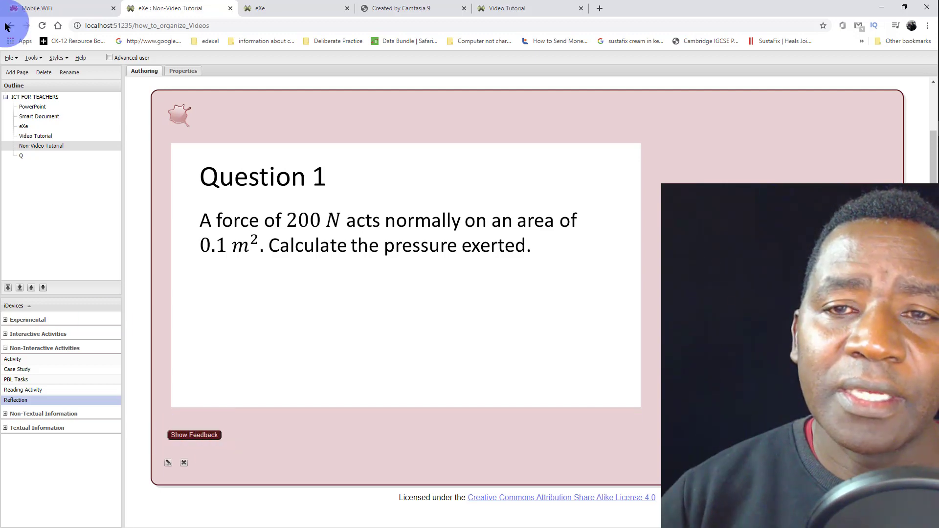
left_click(36, 157)
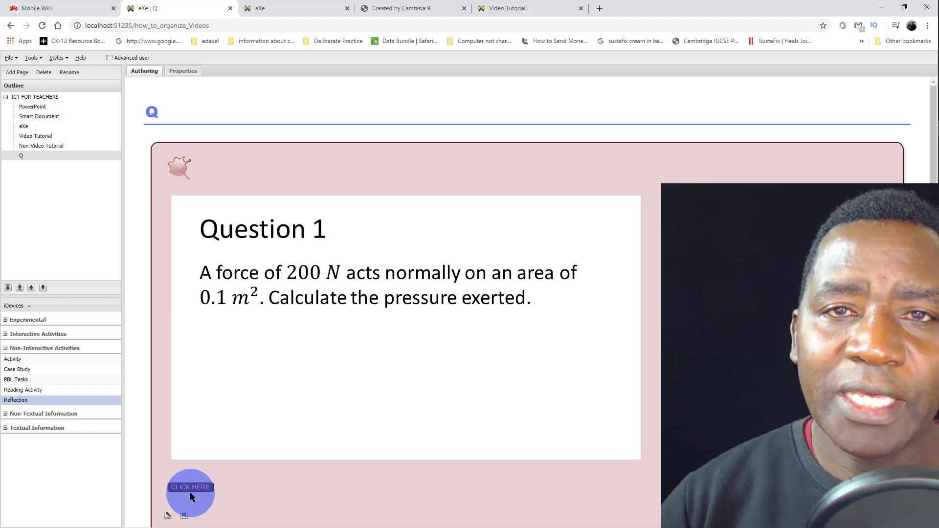
left_click(54, 146)
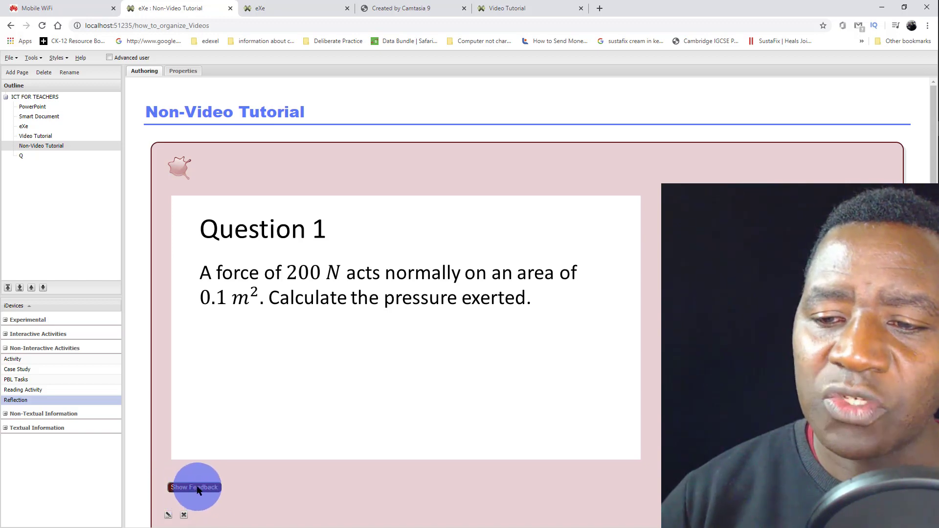
left_click(194, 488)
scroll(337, 377, "down", 7)
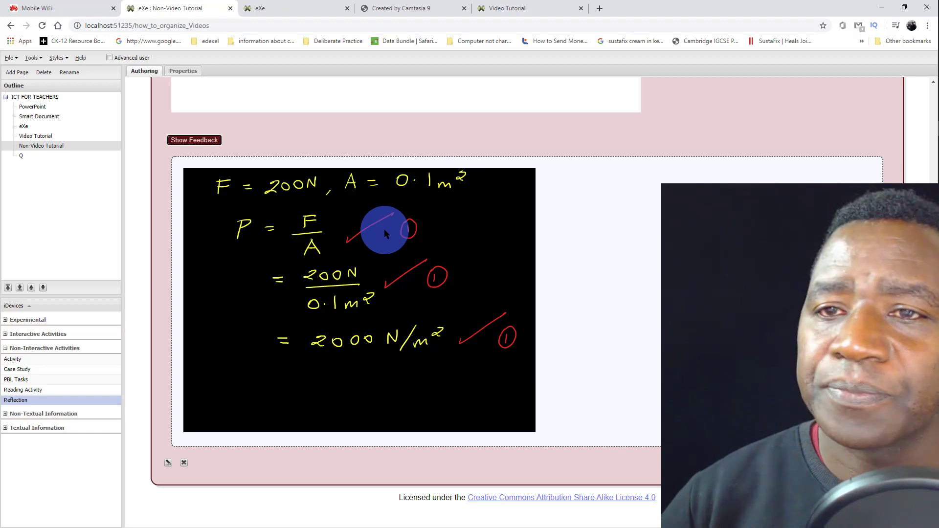
Browse the exported site's Home, PowerPoint, Smart Document and eXe pages.
left_click(299, 12)
key("ctrl+Tab")
key("ctrl+Tab")
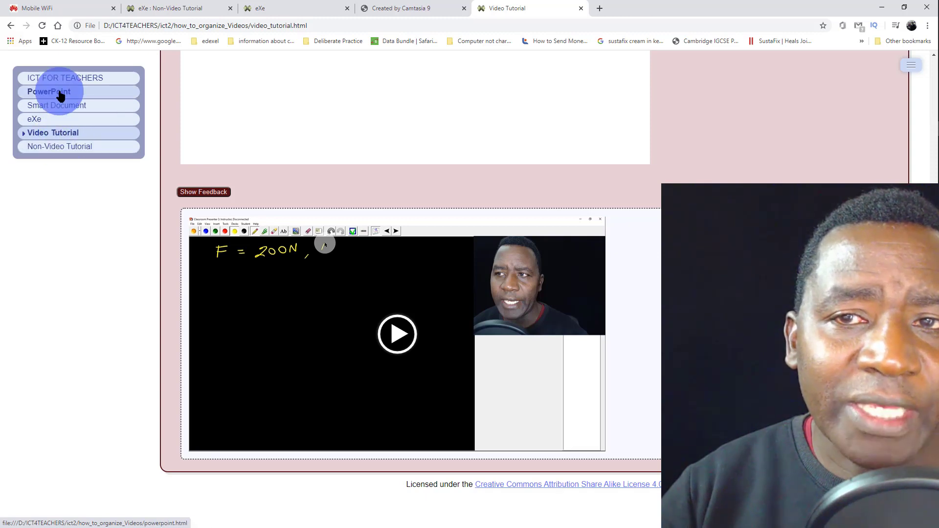
left_click(66, 78)
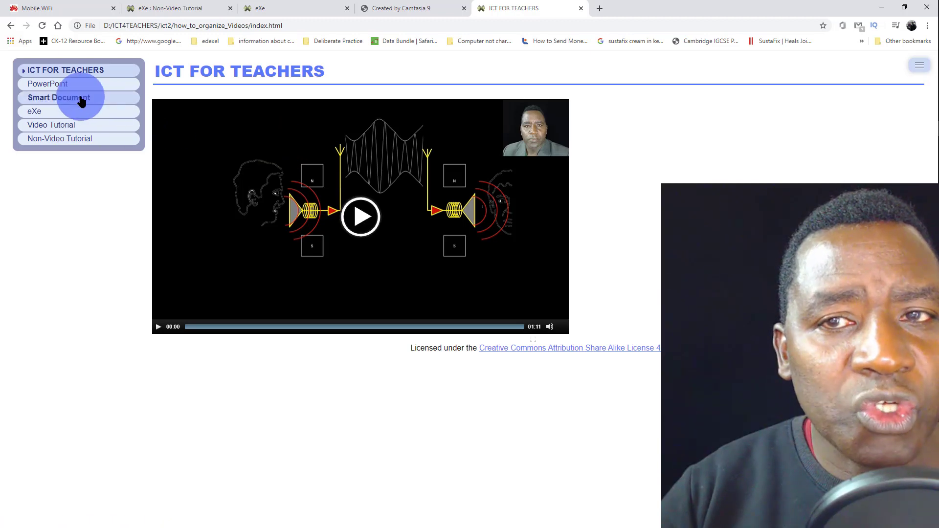
left_click(74, 89)
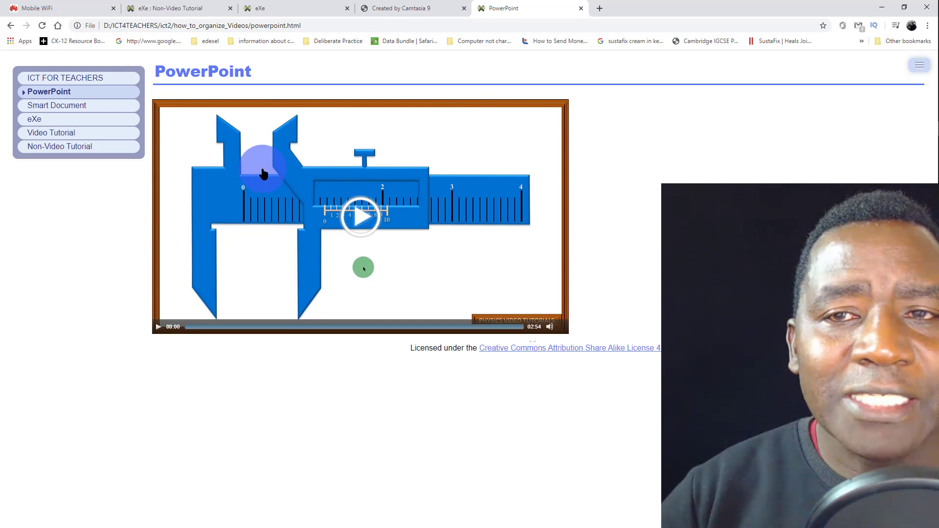
left_click(80, 108)
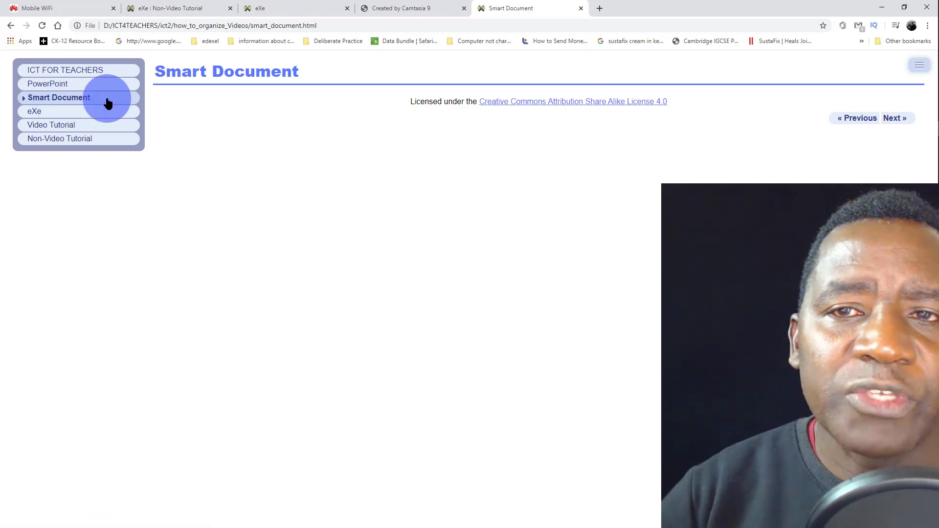
left_click(55, 111)
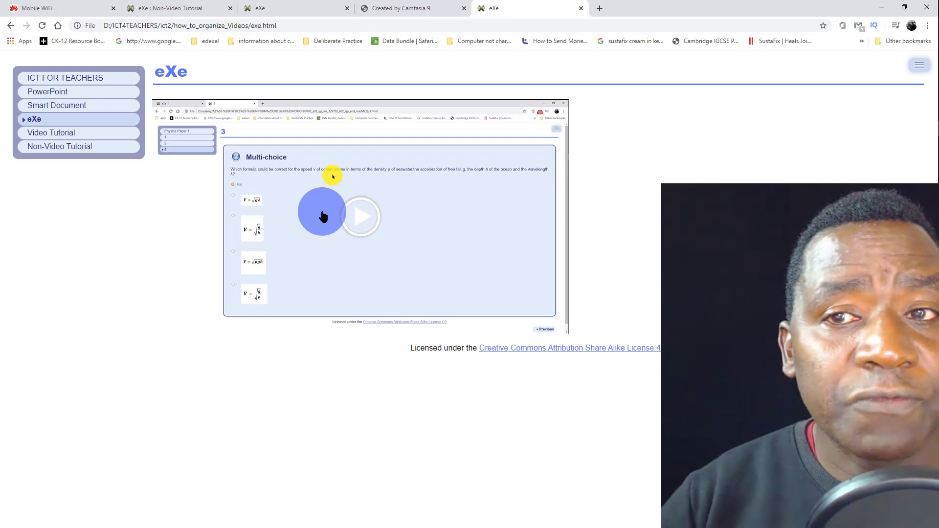
left_click(99, 109)
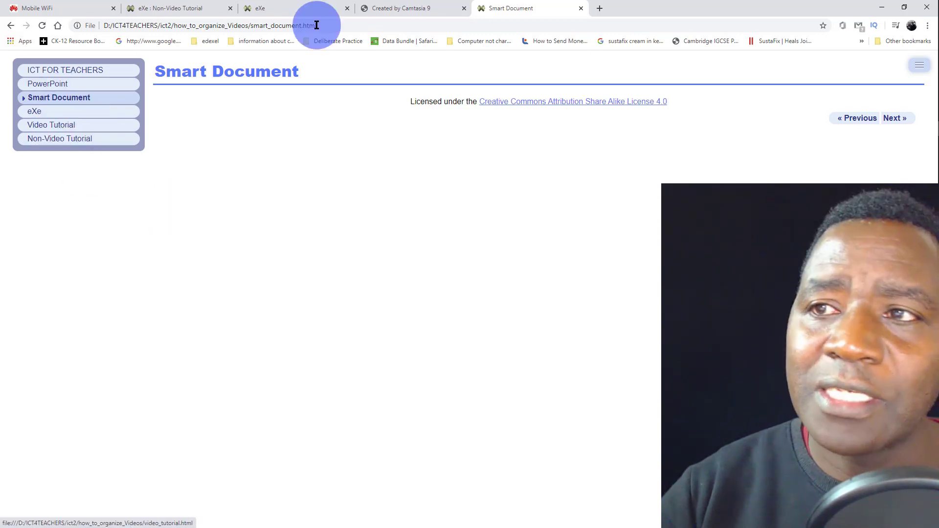
Check the Camtasia video tutorial tab, then return to the eXe Non-Video Tutorial authoring tab.
left_click(424, 9)
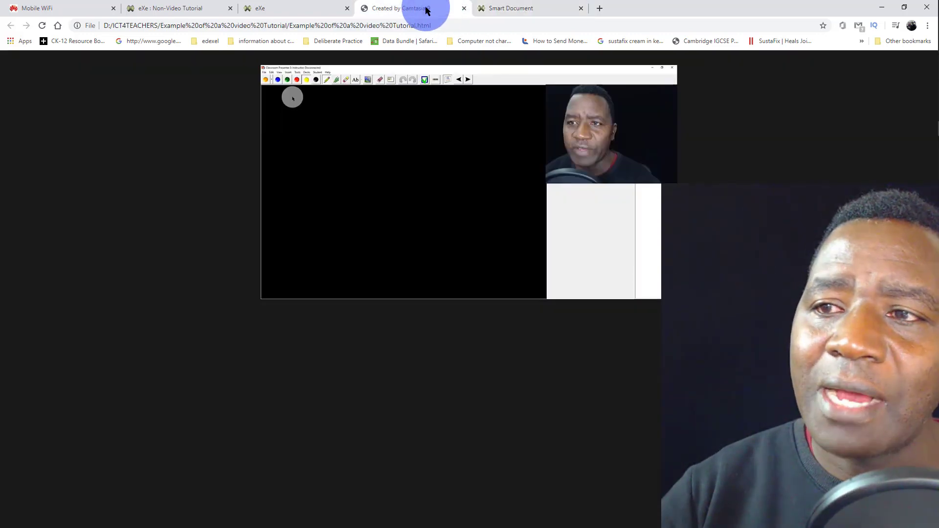
left_click(295, 10)
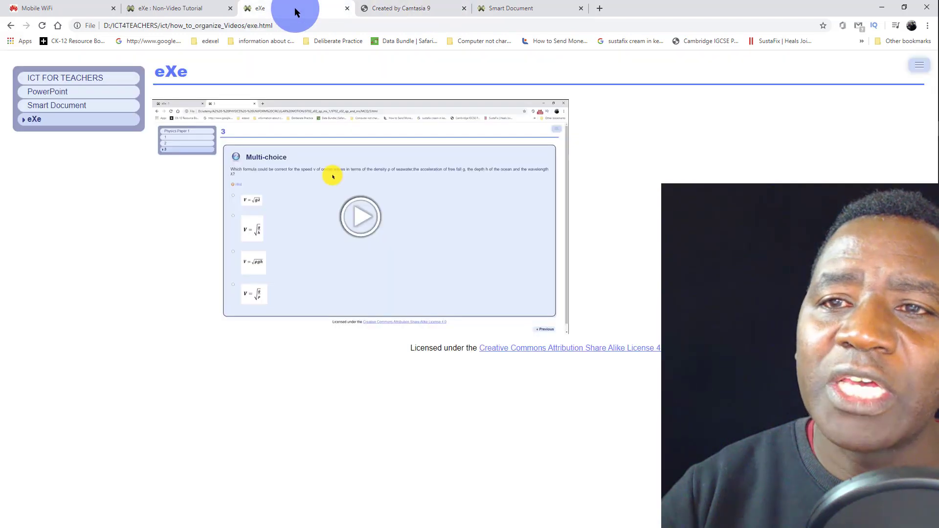
left_click(184, 8)
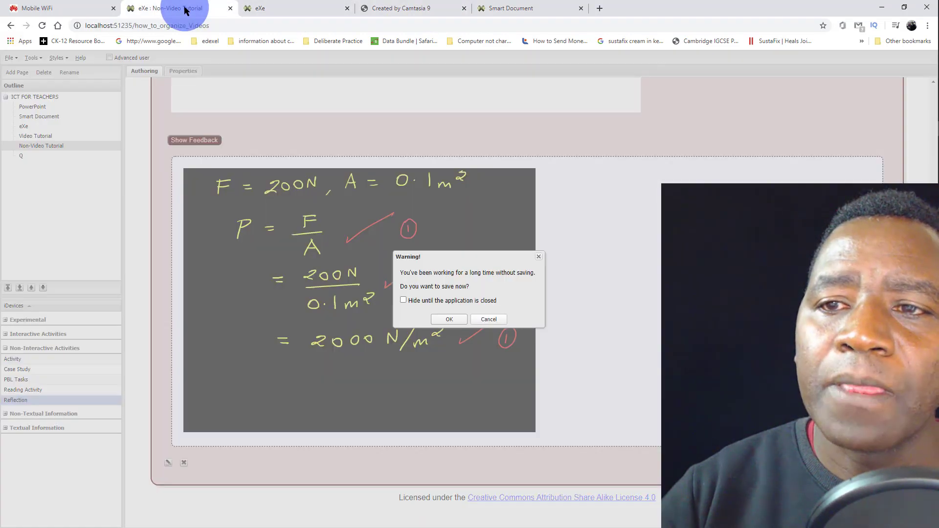
Save the package as how to organize Videos.elp and go to the Smart Document page.
left_click(450, 319)
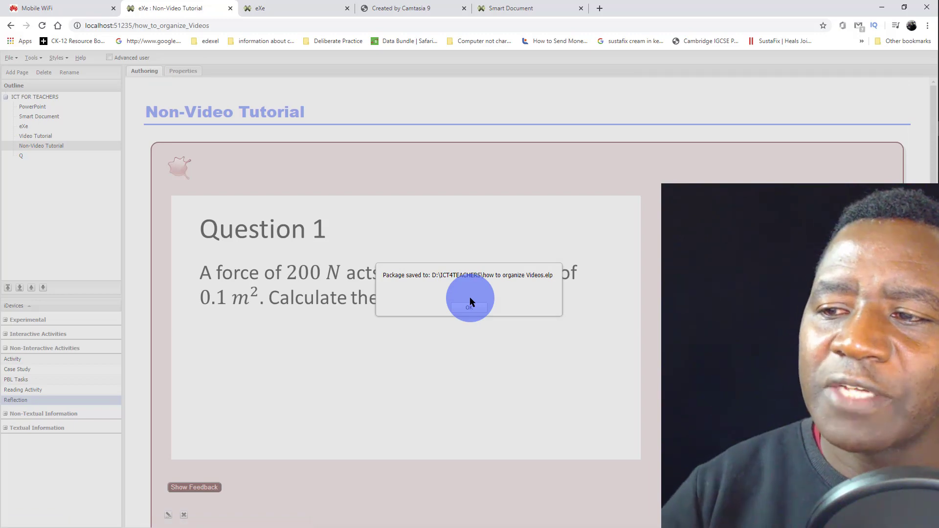
left_click(470, 304)
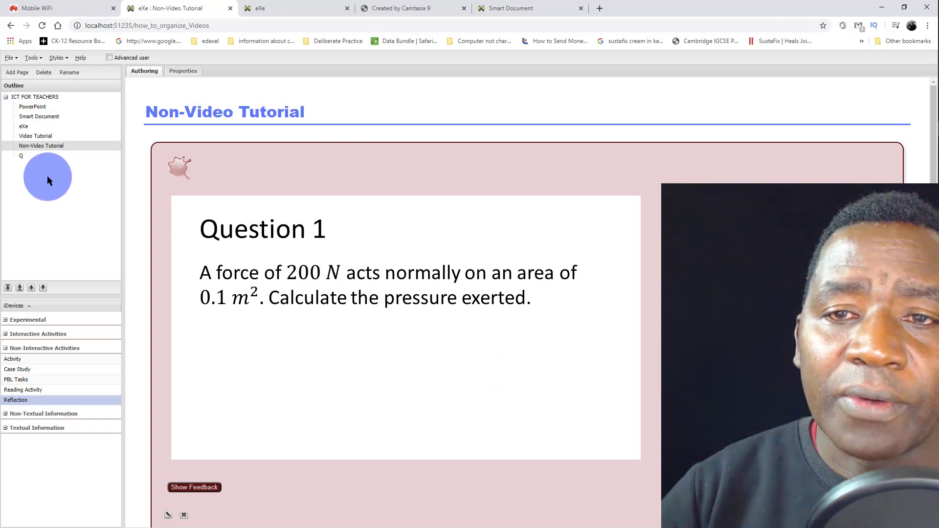
left_click(48, 121)
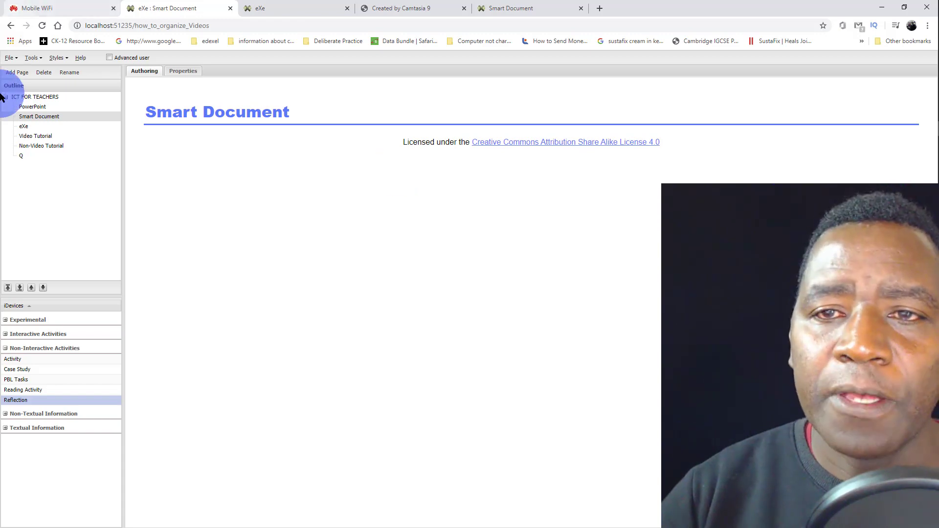
Add a Free Text iDevice to the Smart Document page.
left_click(47, 116)
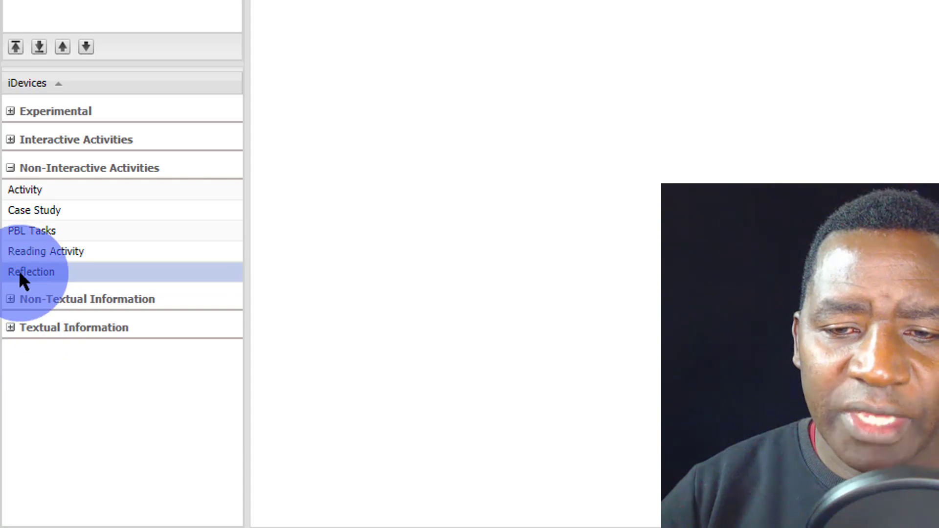
left_click(14, 333)
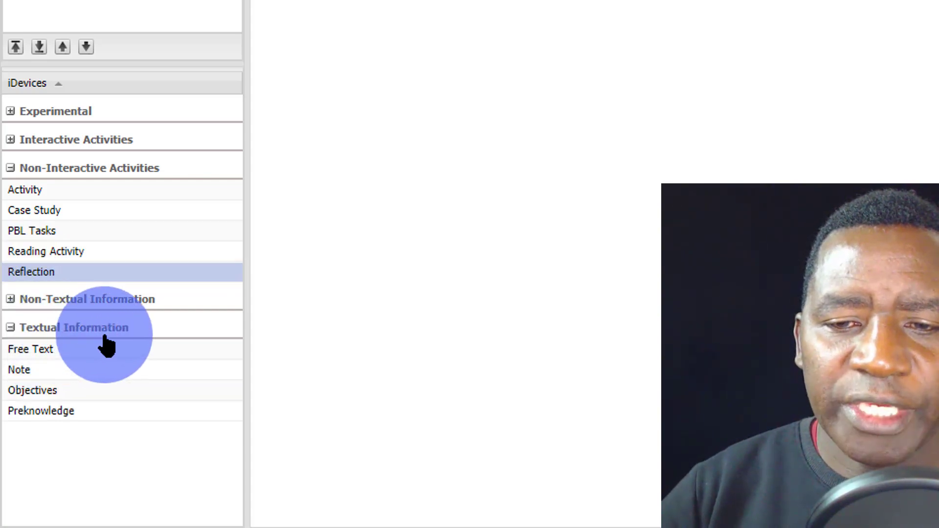
left_click(23, 348)
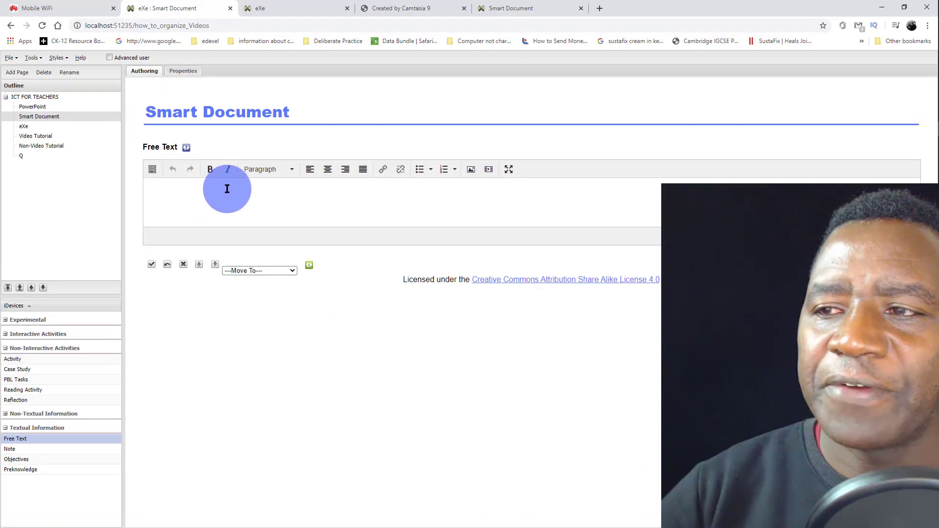
Embed the smart-documents tutorial video from the ICT4TEACHERS folder at width 852.
left_click(489, 169)
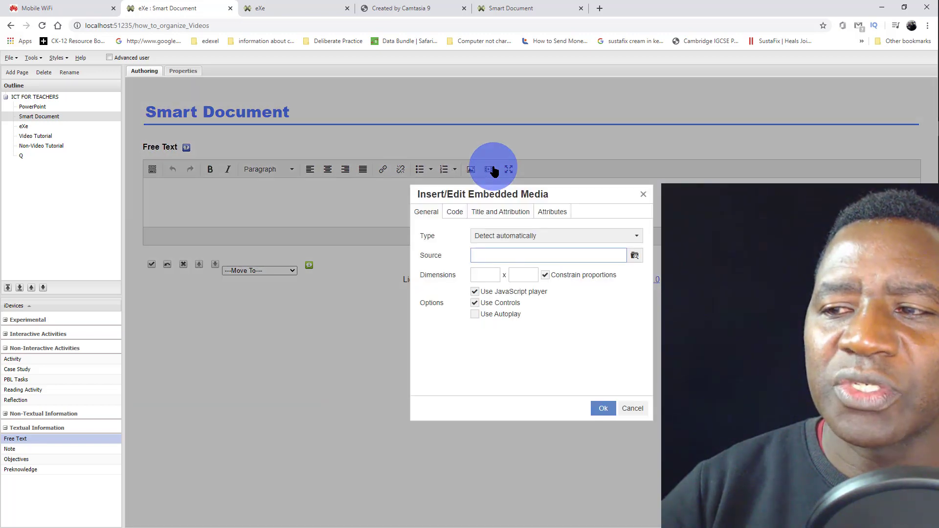
left_click(520, 258)
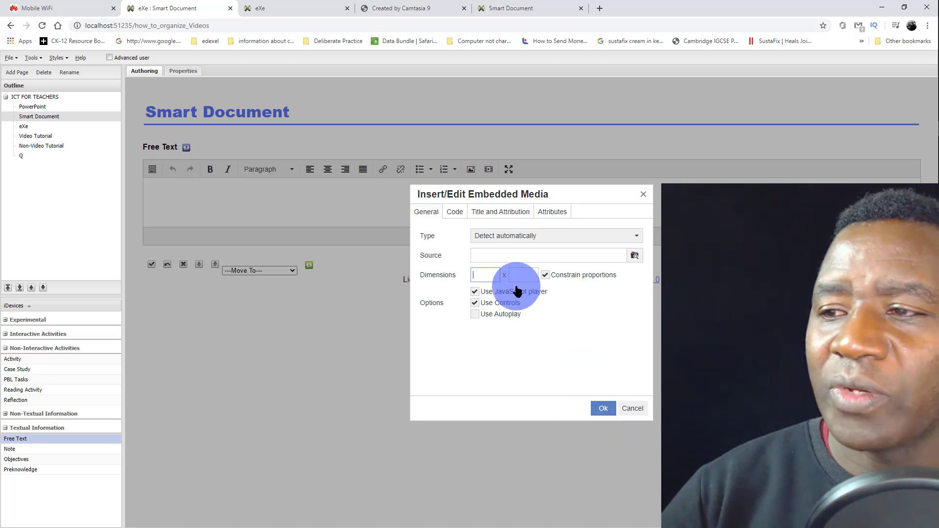
left_click(635, 256)
left_click(328, 252)
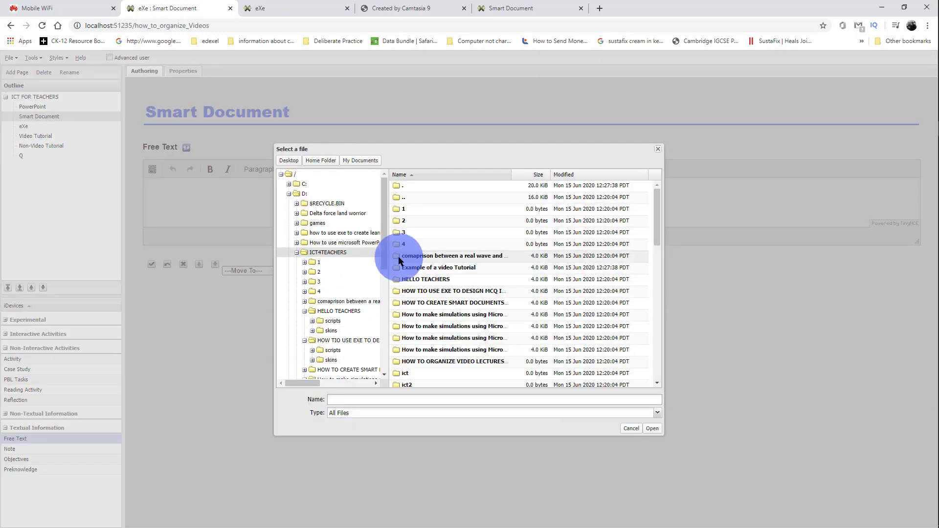
double_click(457, 303)
left_click_drag(512, 175, 605, 177)
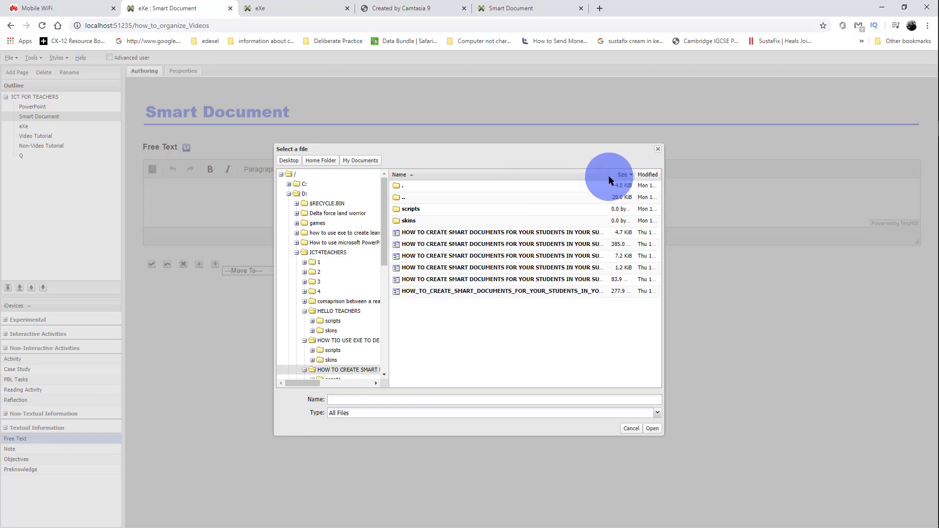
left_click_drag(663, 325, 796, 325)
double_click(635, 291)
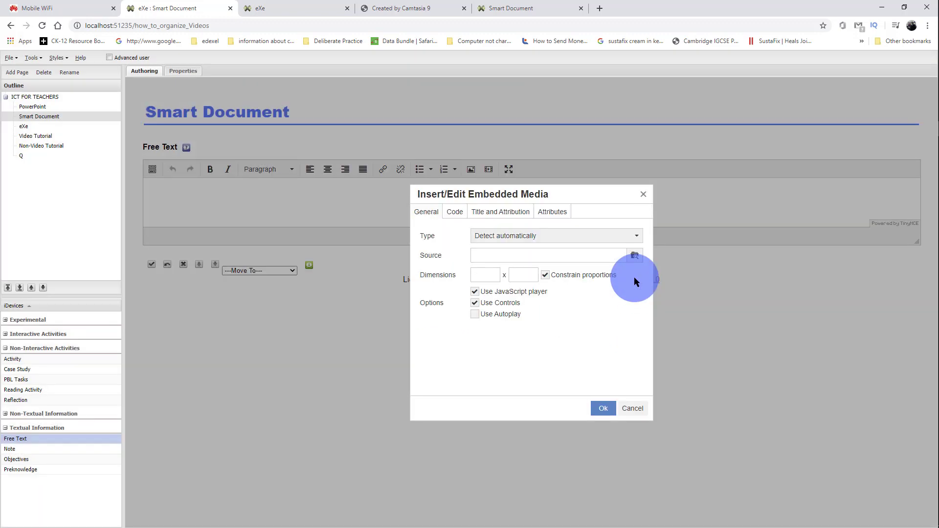
left_click(493, 274)
type("852")
left_click(528, 274)
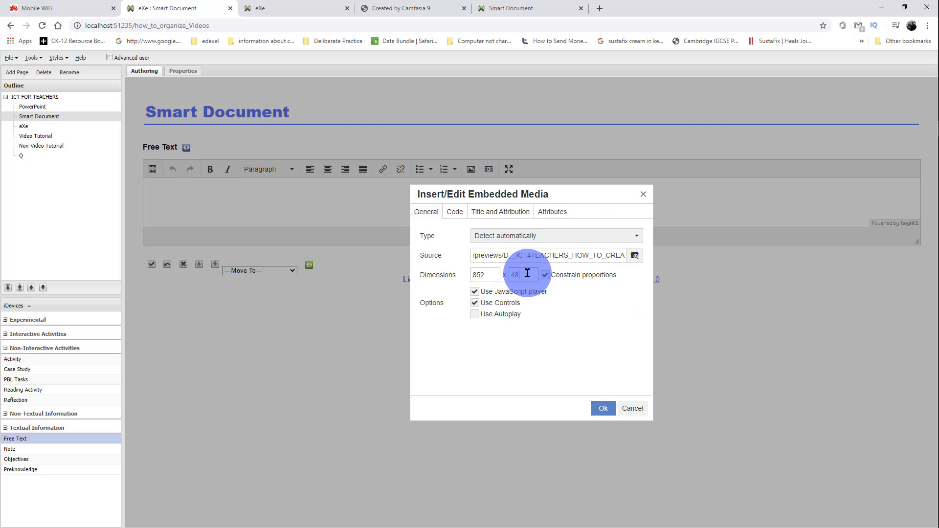
left_click(602, 408)
Save the Free Text iDevice and play the embedded video to test it.
left_click(152, 264)
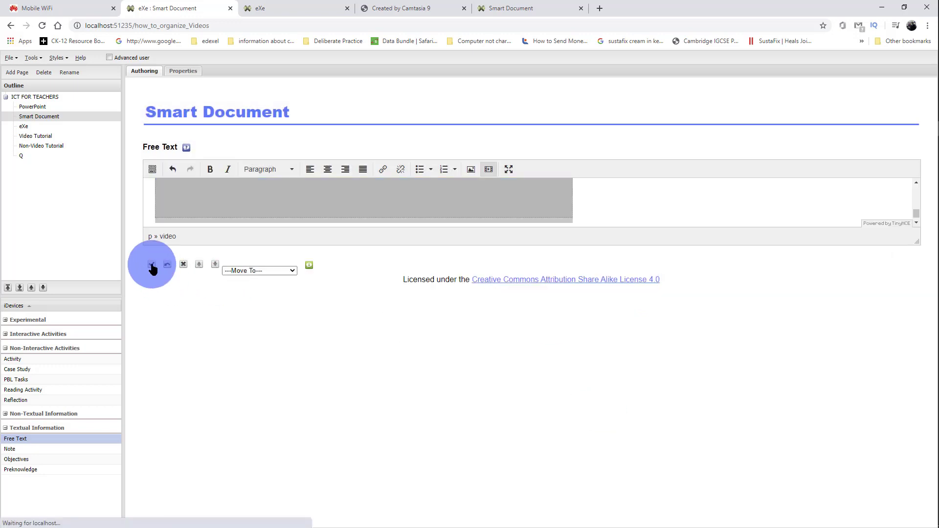
left_click(384, 233)
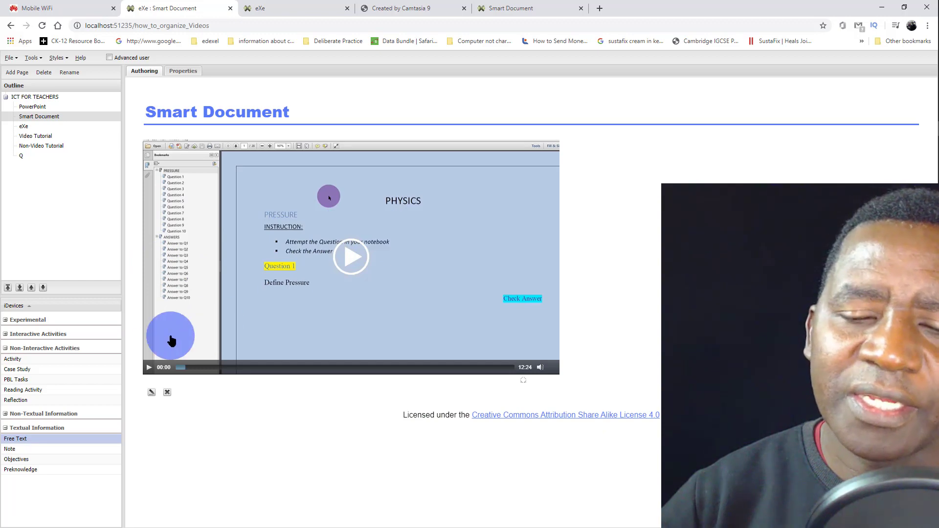
left_click(150, 367)
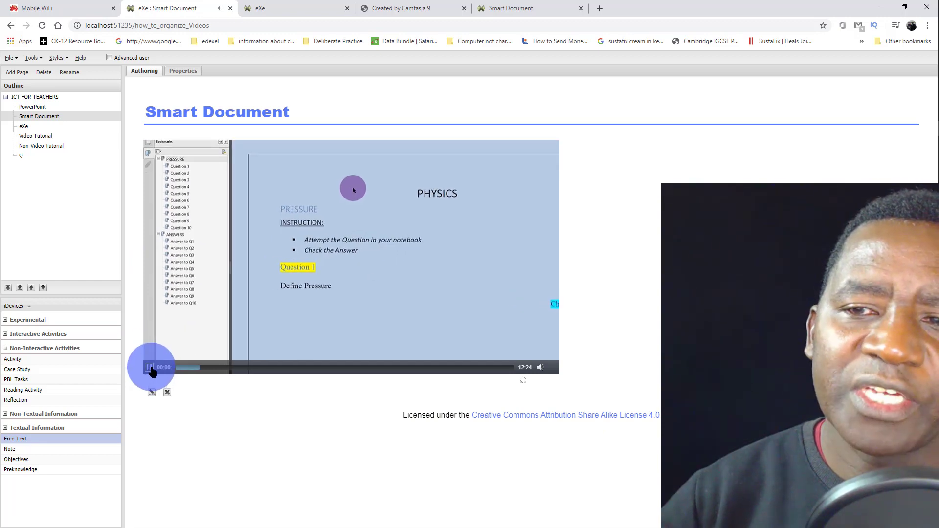